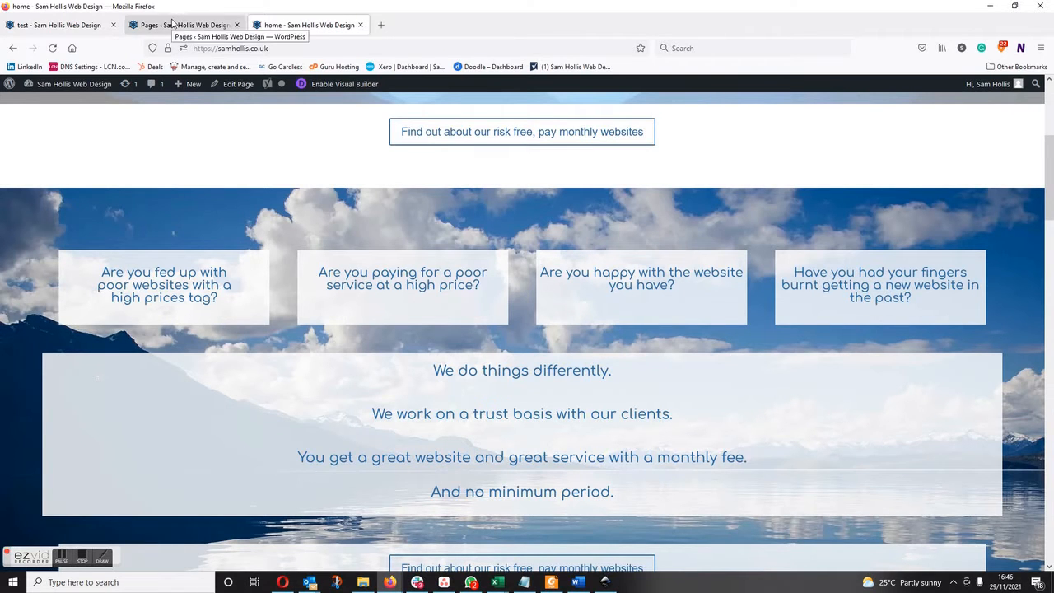
# Switch to the test page and insert a regular section with a three-column row below the Headline section.
pyautogui.click(82, 26)
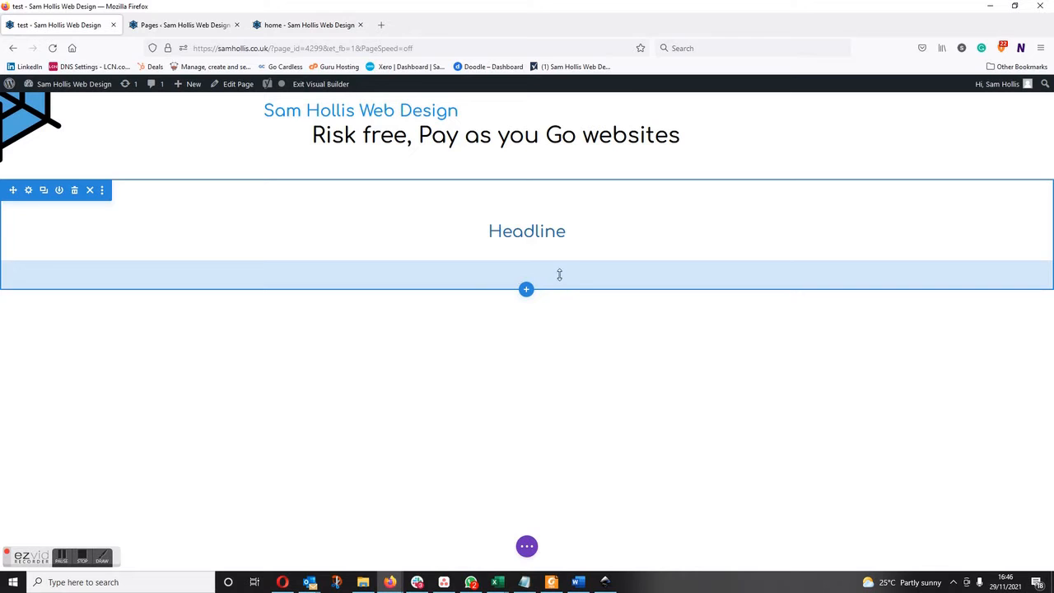
pyautogui.click(526, 291)
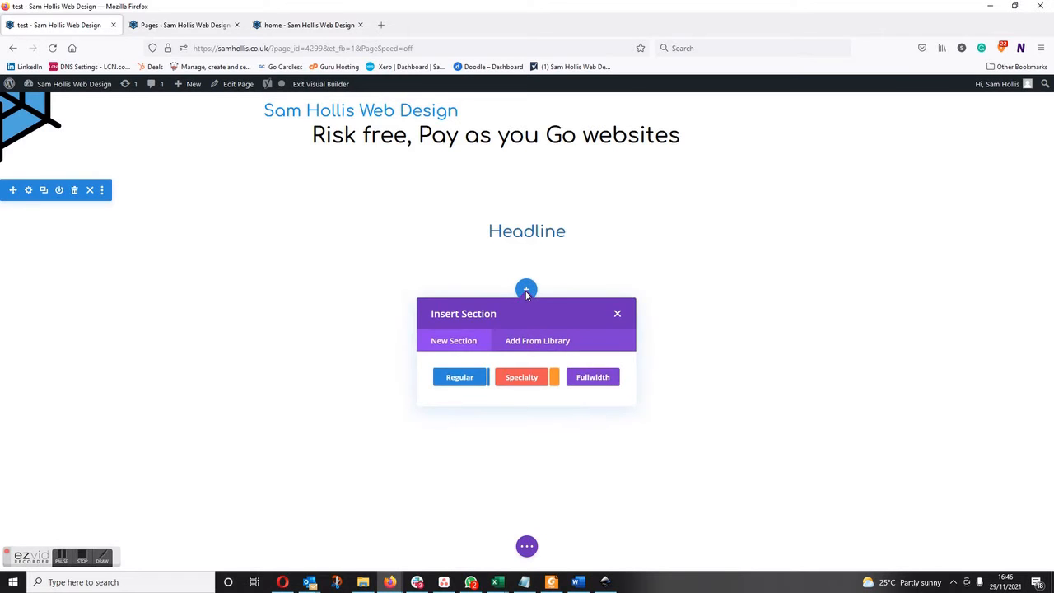
pyautogui.click(459, 378)
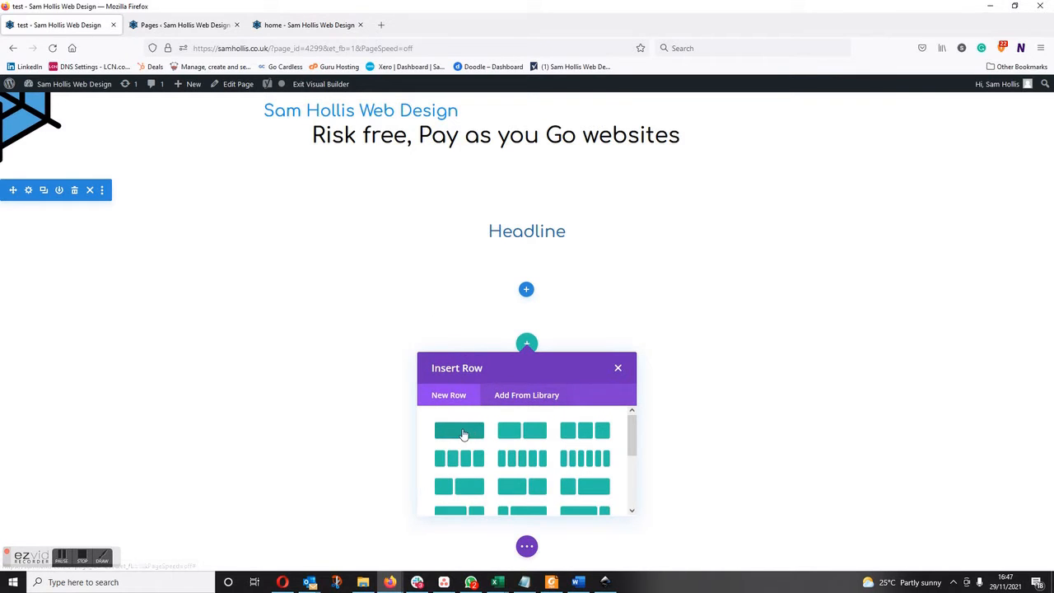
pyautogui.click(576, 431)
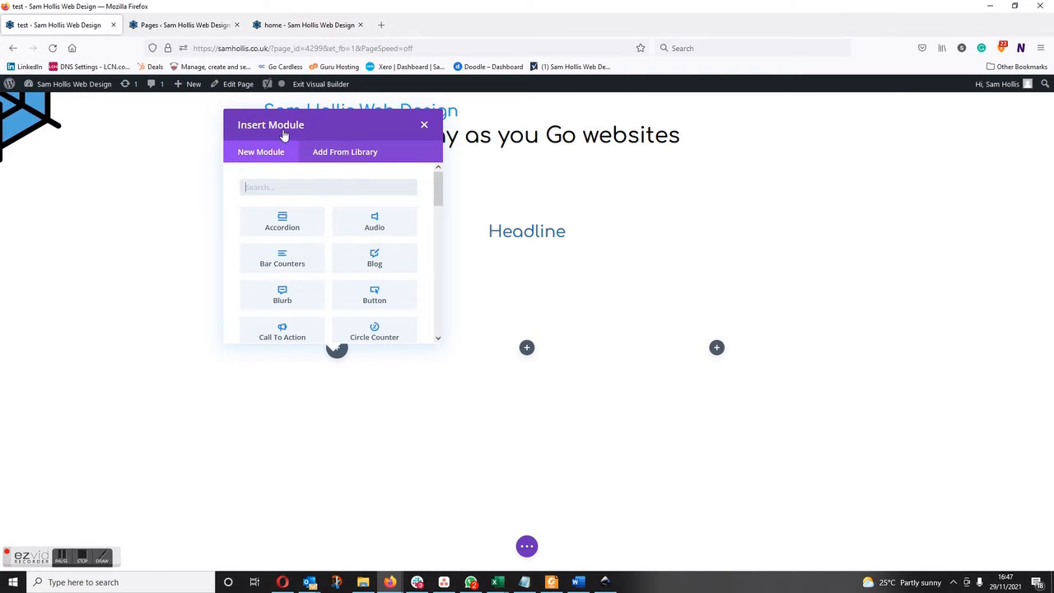
# Add a Text module with the default placeholder content to the first column of the new row.
pyautogui.scroll(-10, 383, 276)
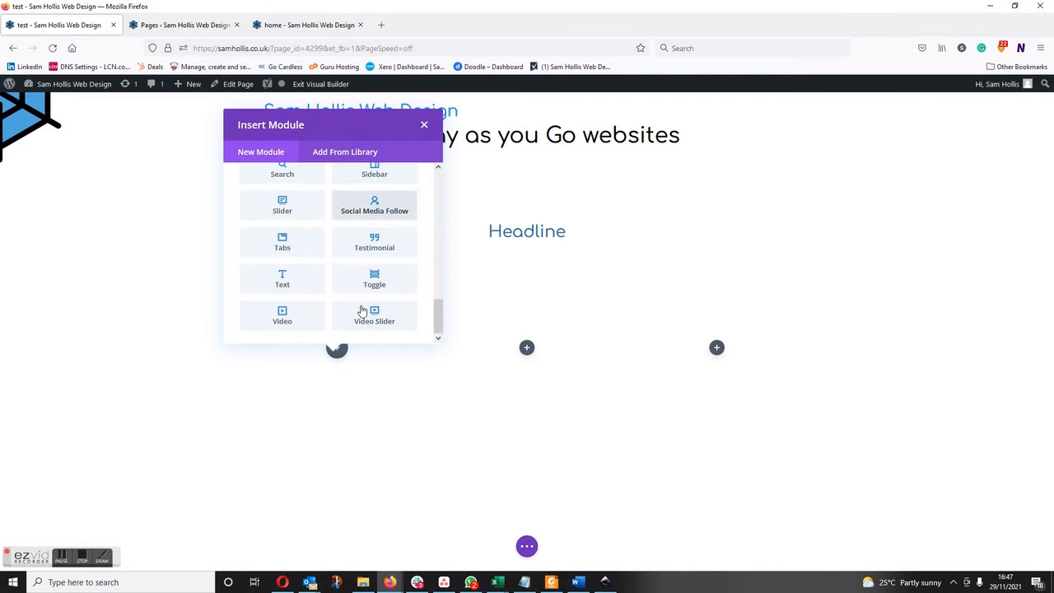
pyautogui.click(302, 283)
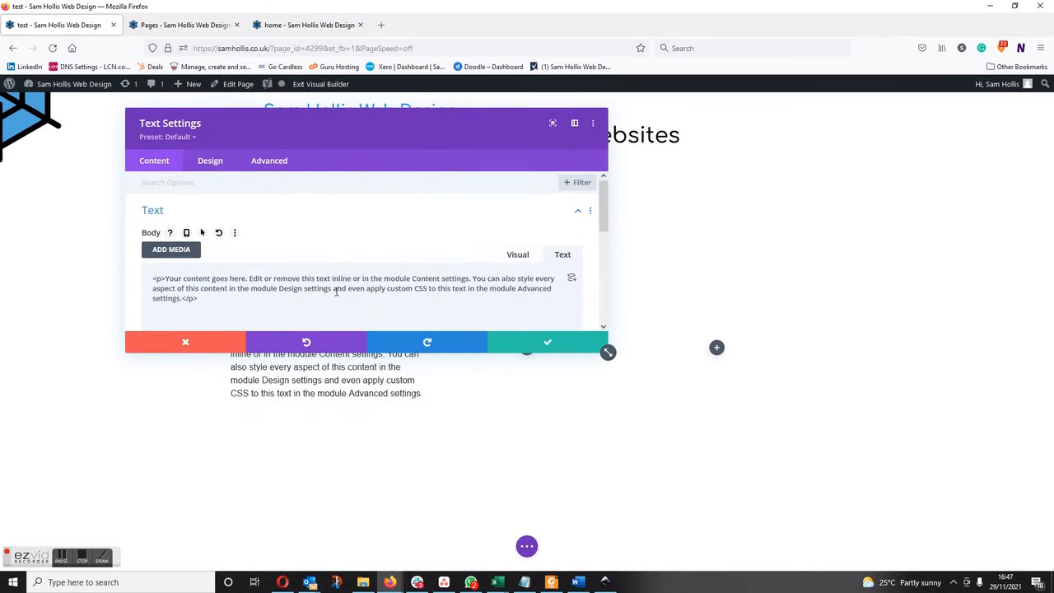
pyautogui.click(536, 342)
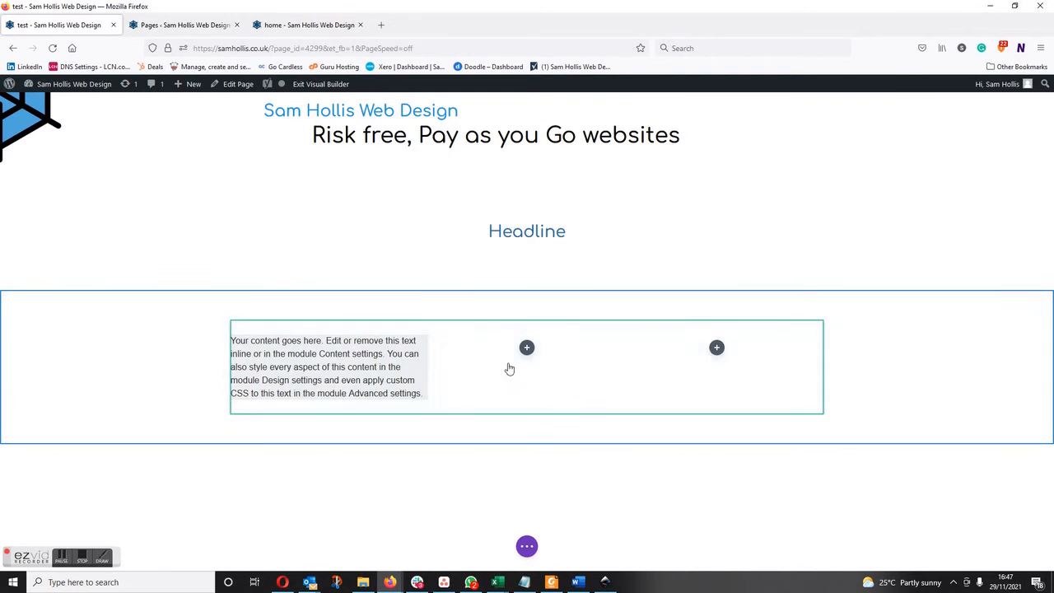
# Set the three-column row's width to 100% and its max width to 2560px, and save the row settings.
pyautogui.moveTo(478, 367)
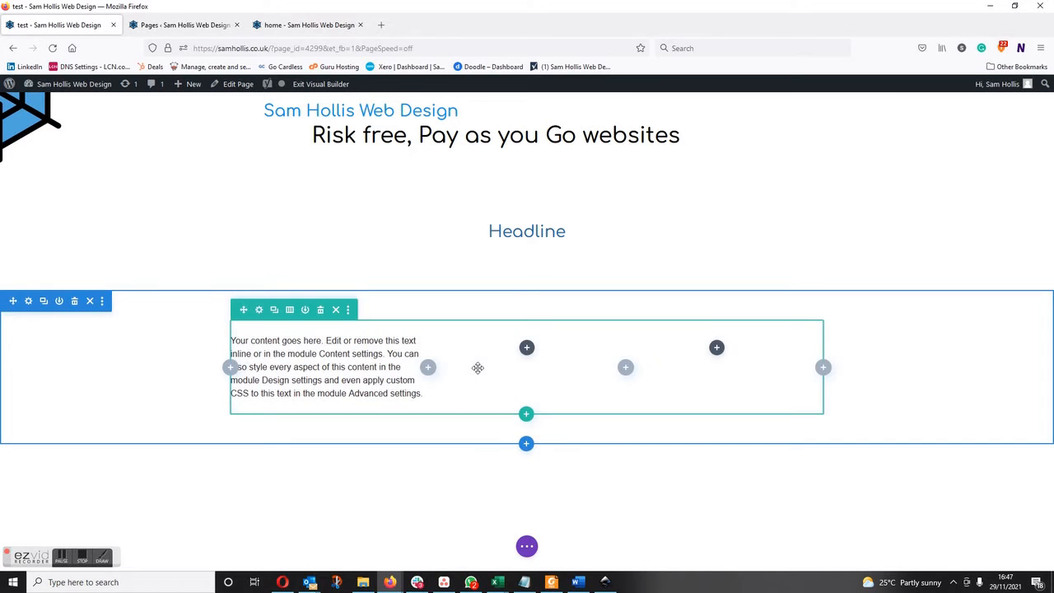
pyautogui.click(258, 309)
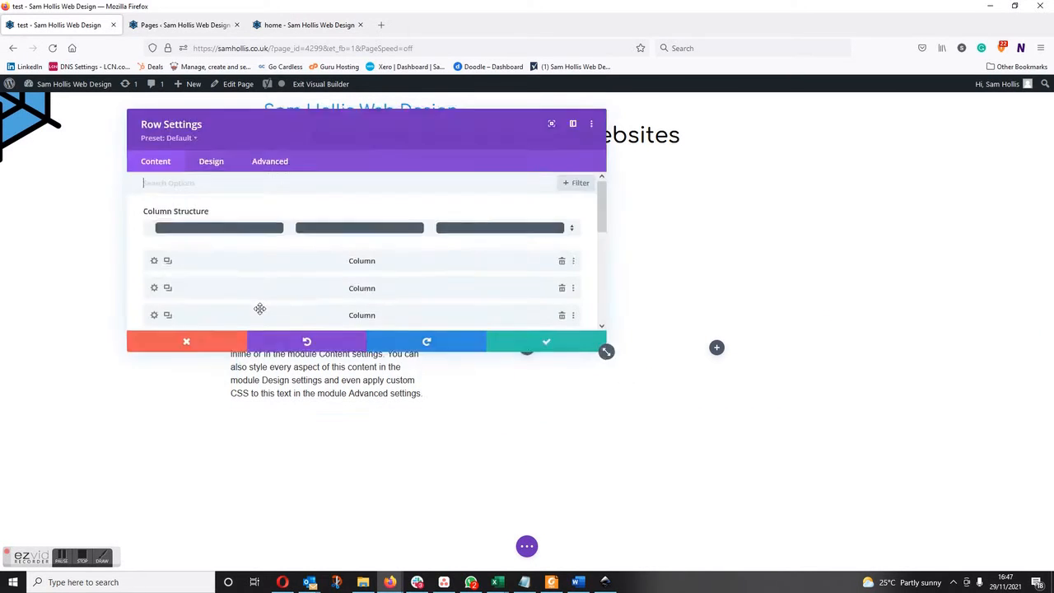
pyautogui.click(211, 162)
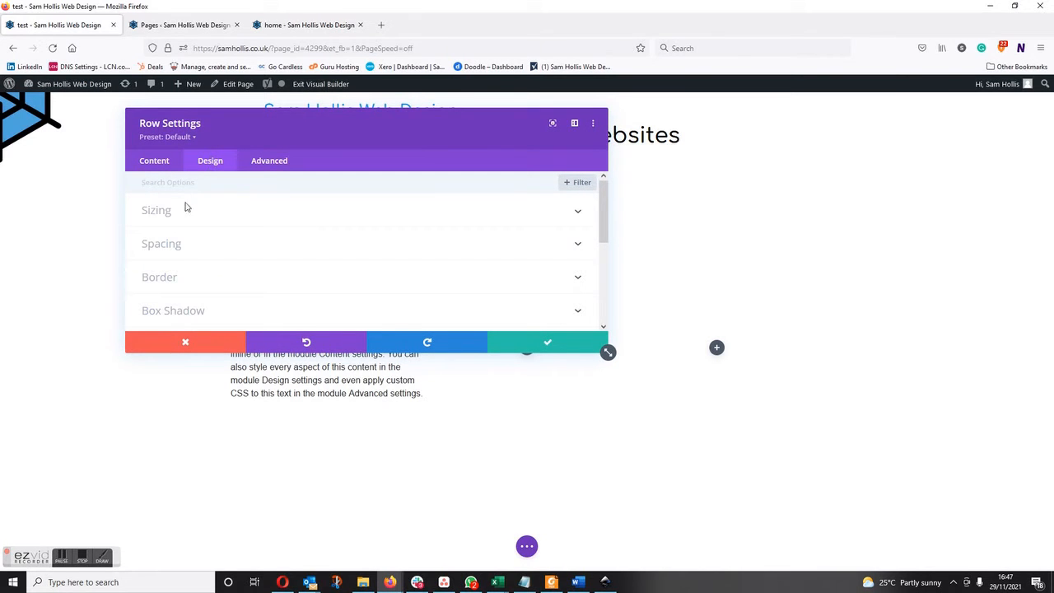
pyautogui.click(161, 212)
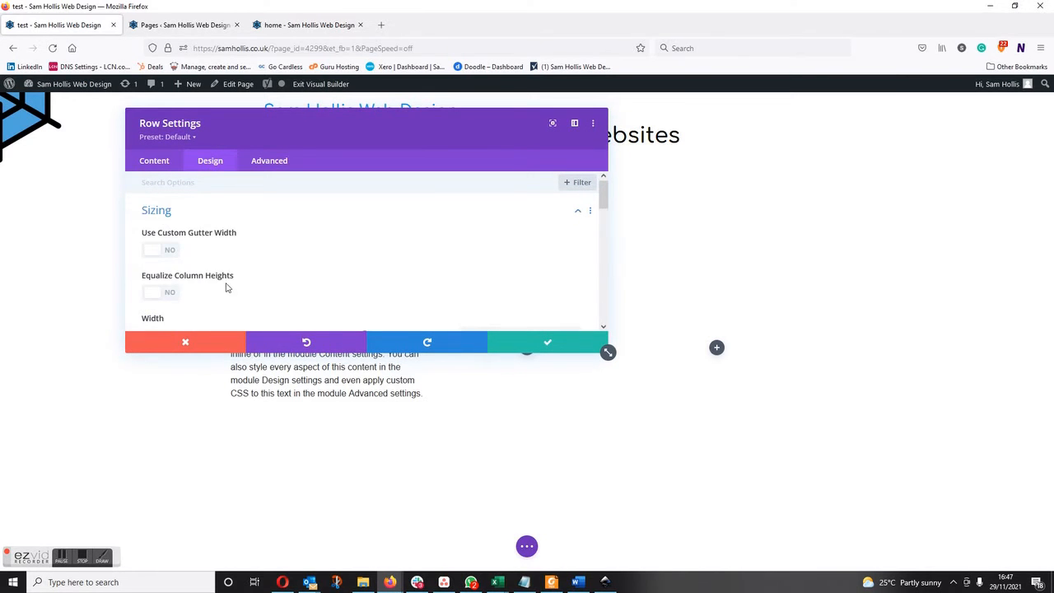
pyautogui.scroll(-1, 241, 284)
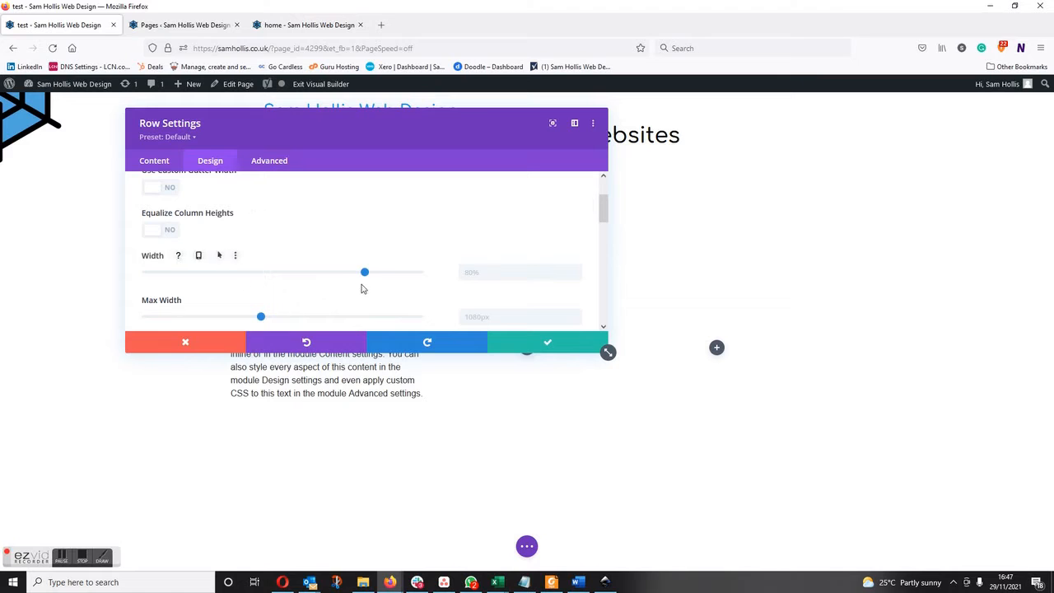
pyautogui.moveTo(366, 274); pyautogui.dragTo(401, 278)
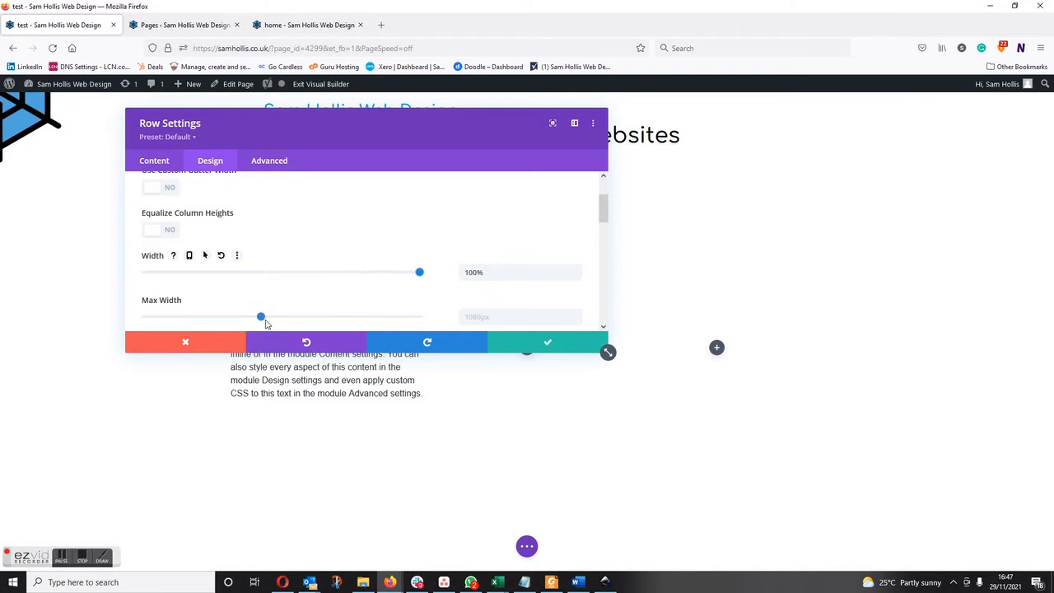
pyautogui.moveTo(264, 318); pyautogui.dragTo(451, 312)
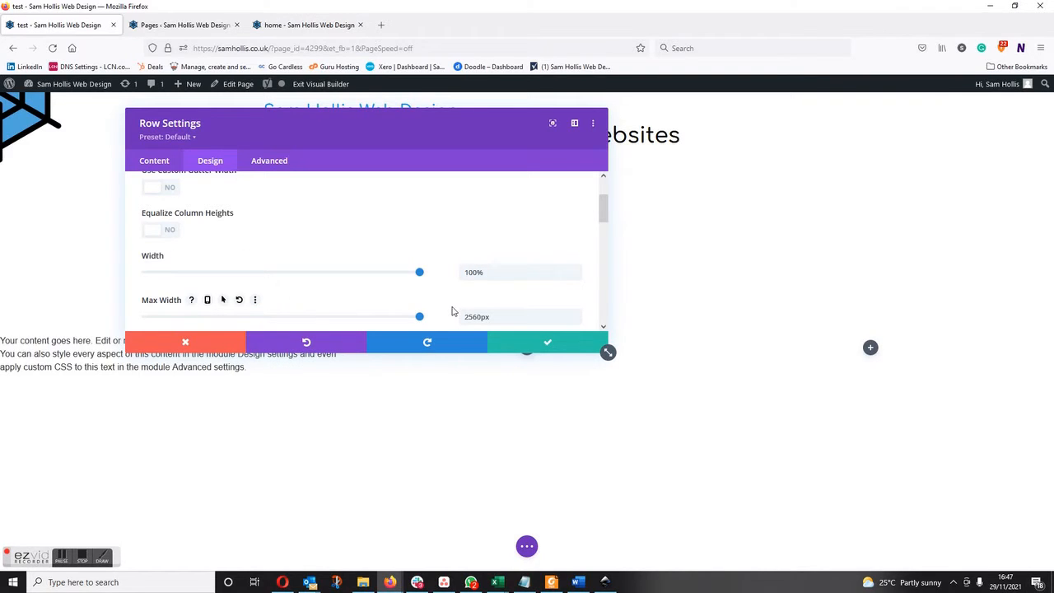
pyautogui.click(542, 345)
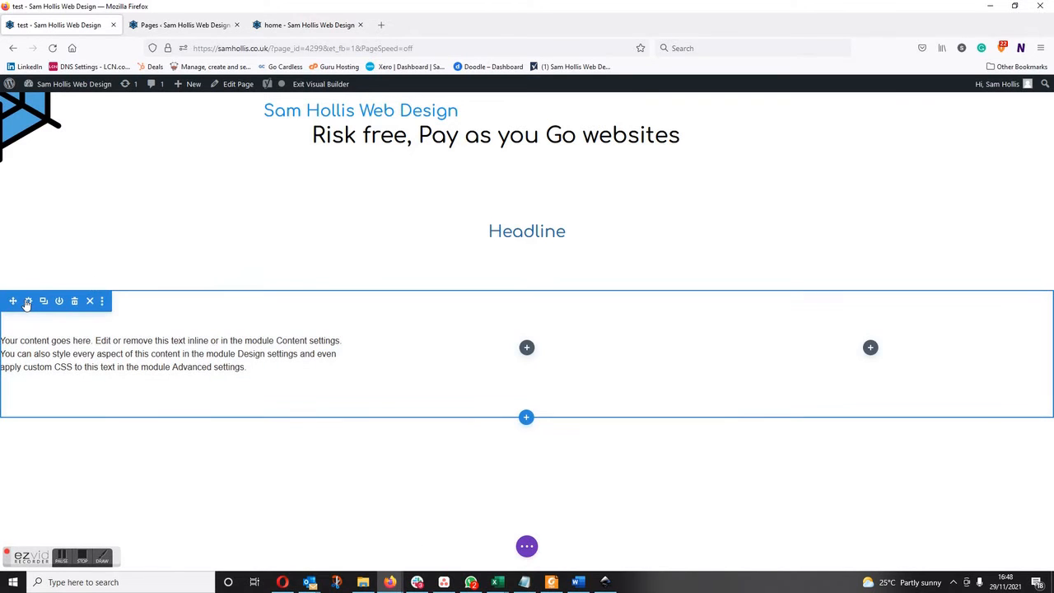
# Open the new section's background settings and bring up the media library for adding a background image.
pyautogui.click(24, 301)
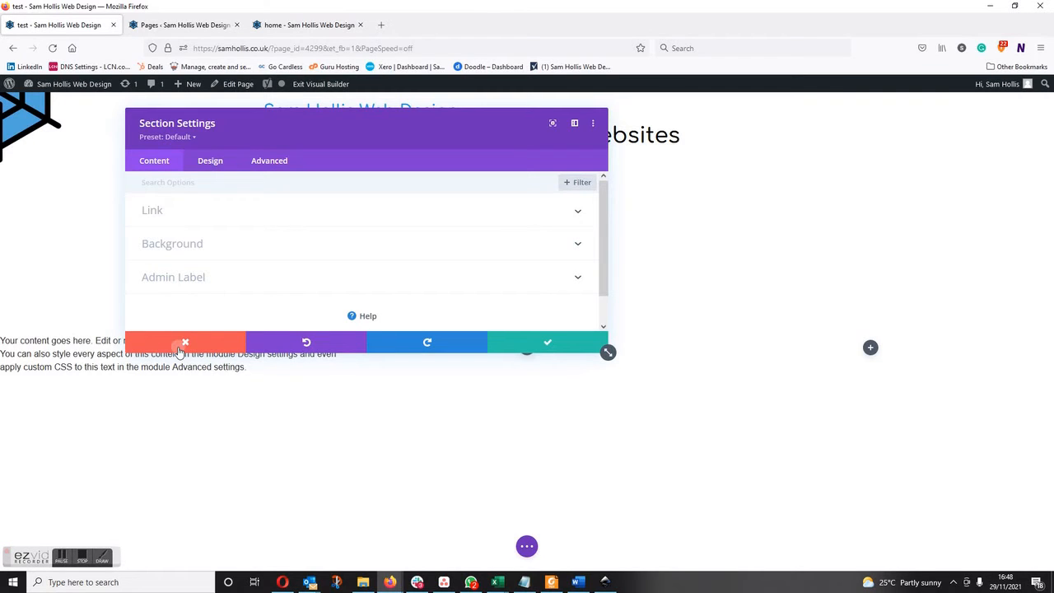
pyautogui.click(178, 344)
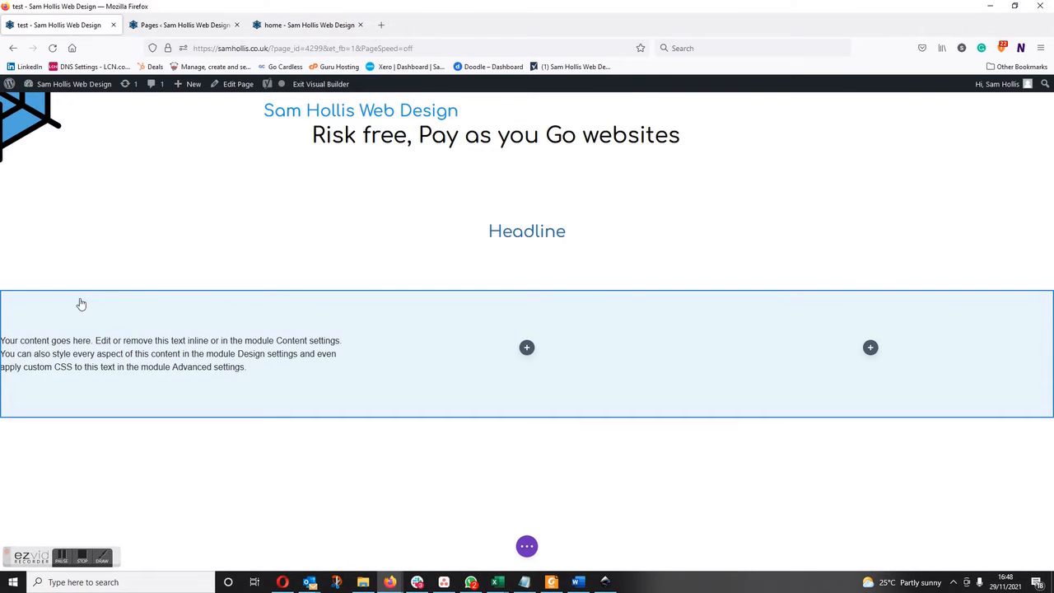
pyautogui.moveTo(81, 303)
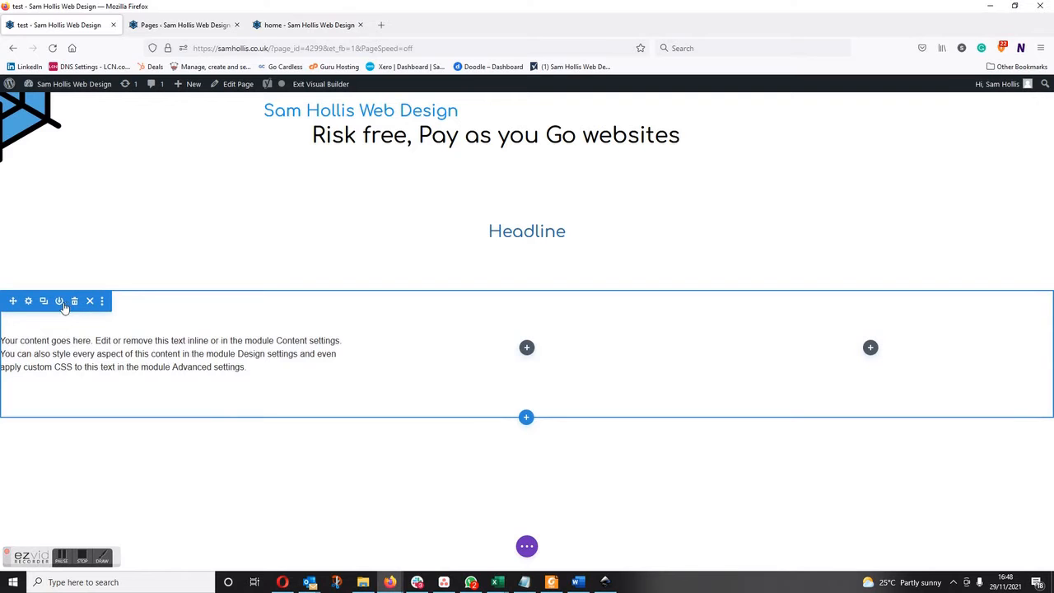
pyautogui.click(28, 303)
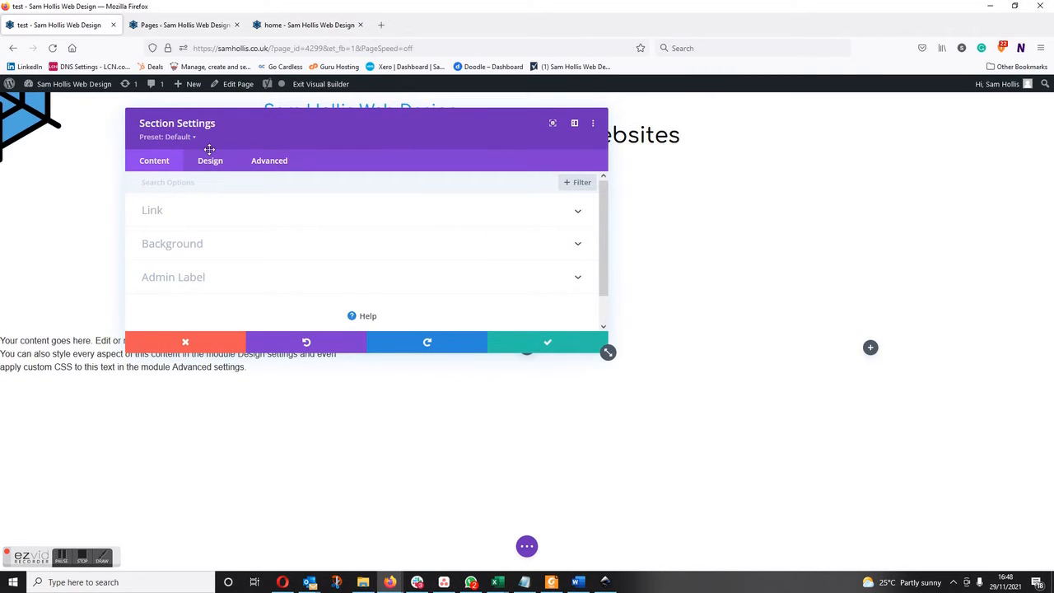
pyautogui.click(163, 243)
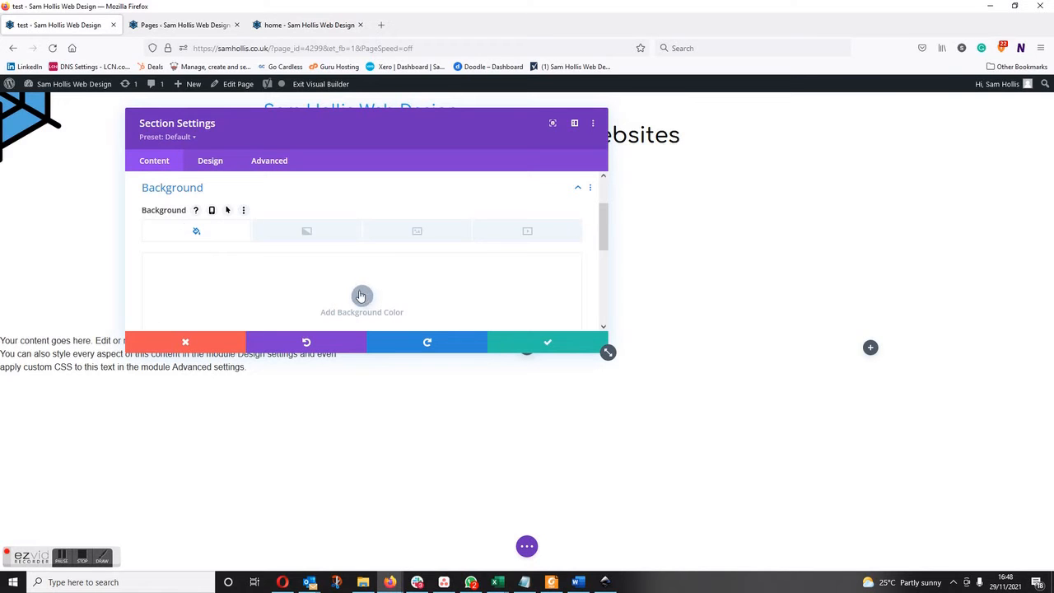
pyautogui.click(305, 233)
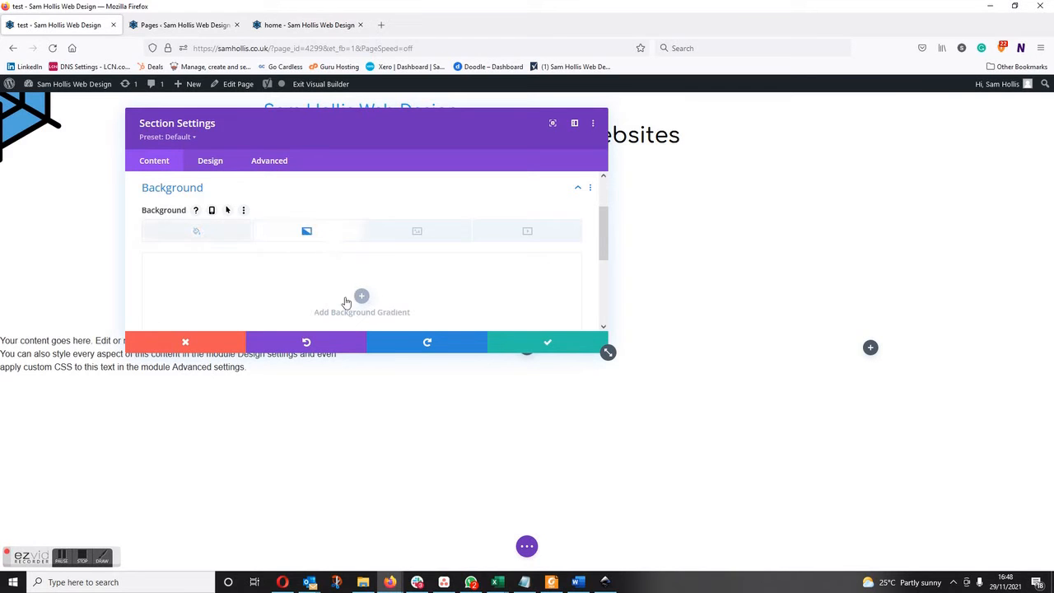
pyautogui.click(419, 233)
pyautogui.click(494, 240)
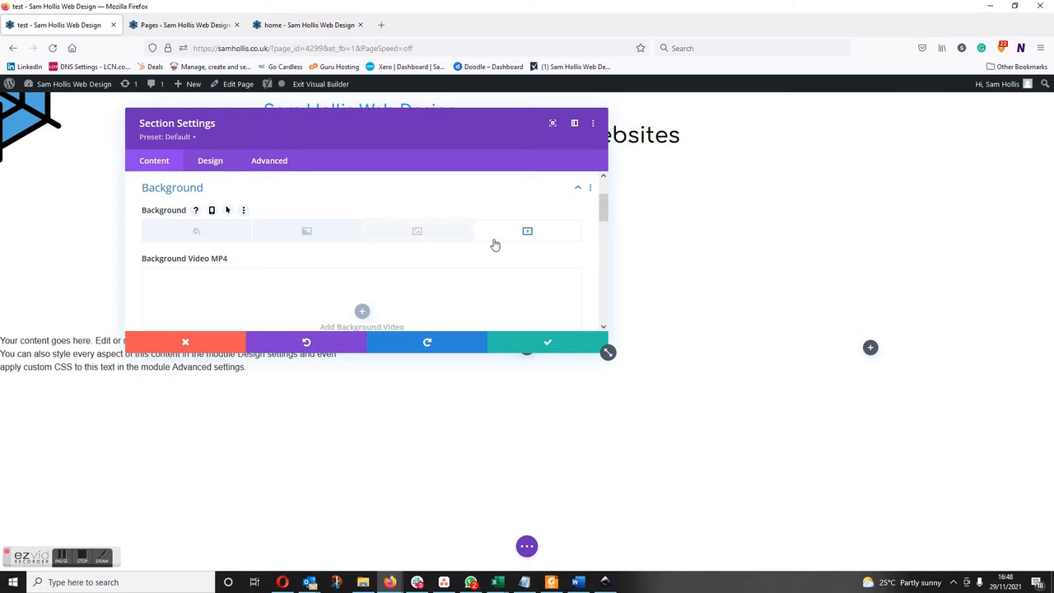
pyautogui.click(416, 233)
pyautogui.scroll(-2, 362, 238)
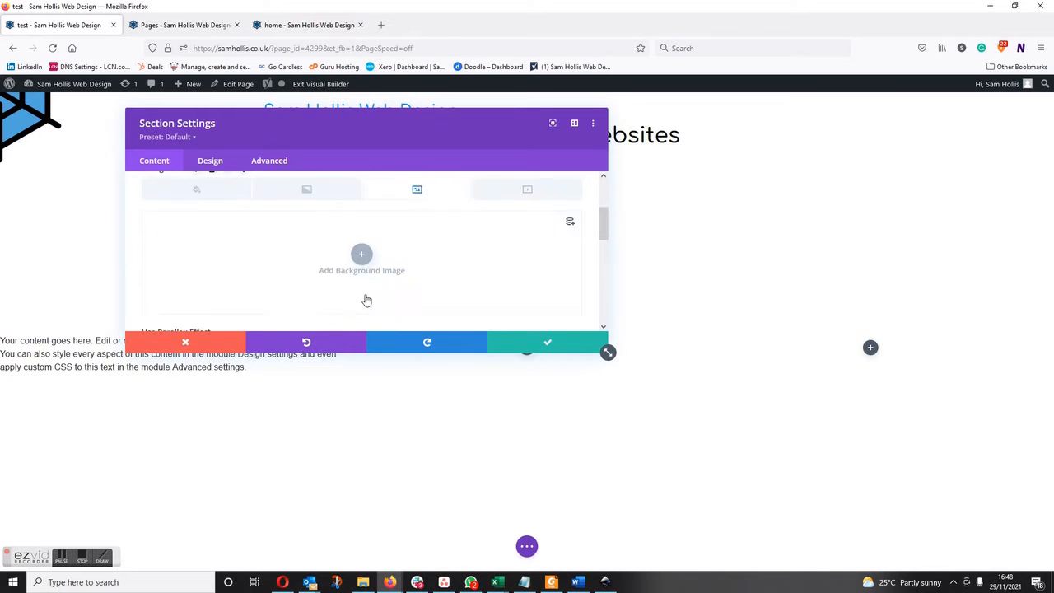
pyautogui.click(361, 235)
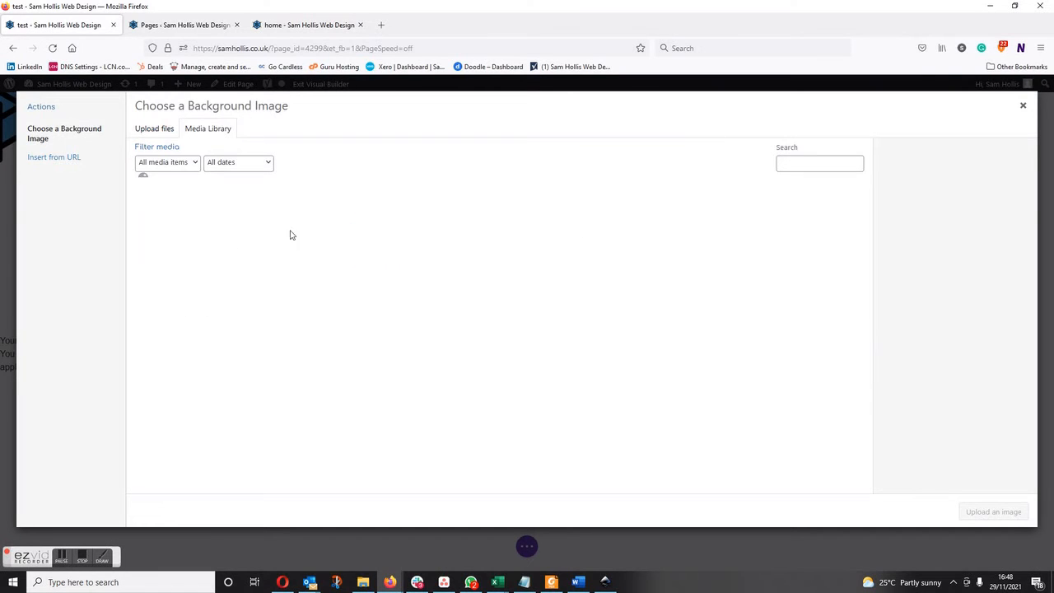
# Apply the sandy beach photo with parked minibuses from the media library as the section's background image and save the section settings.
pyautogui.scroll(-5, 484, 341)
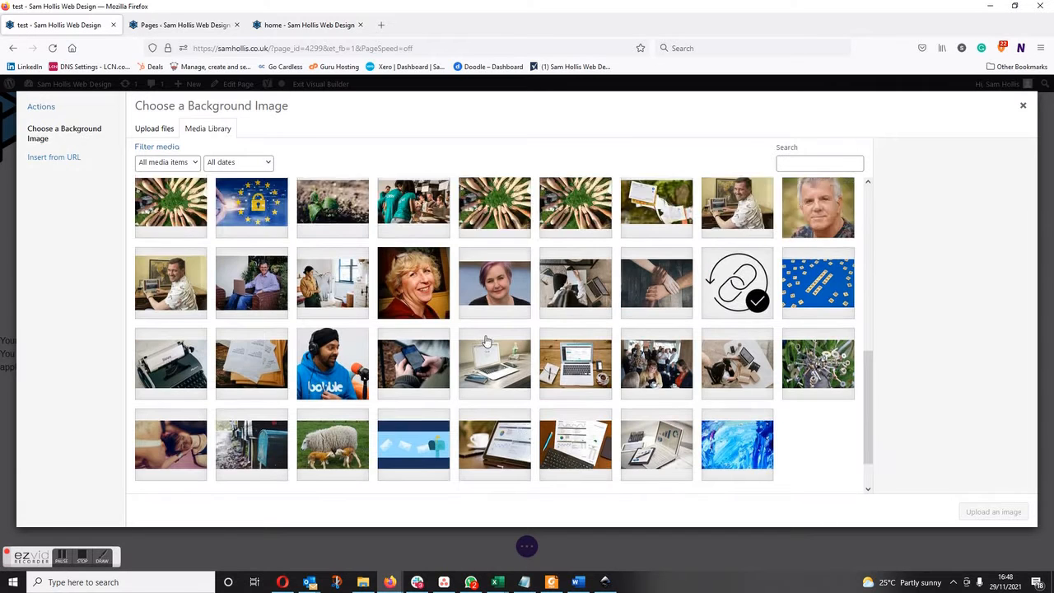
pyautogui.scroll(-1, 486, 341)
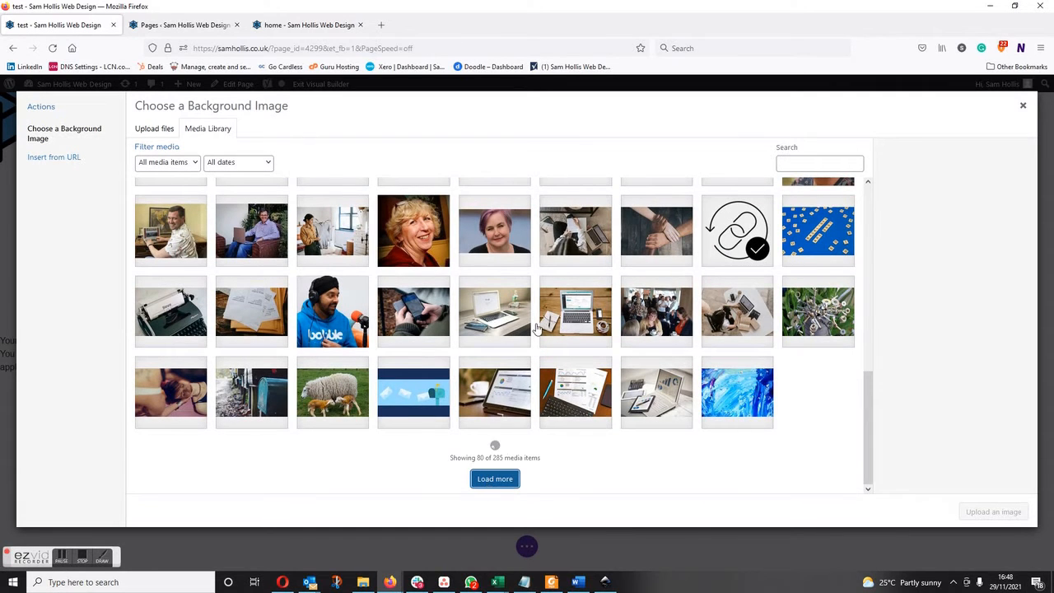
pyautogui.scroll(-3, 543, 321)
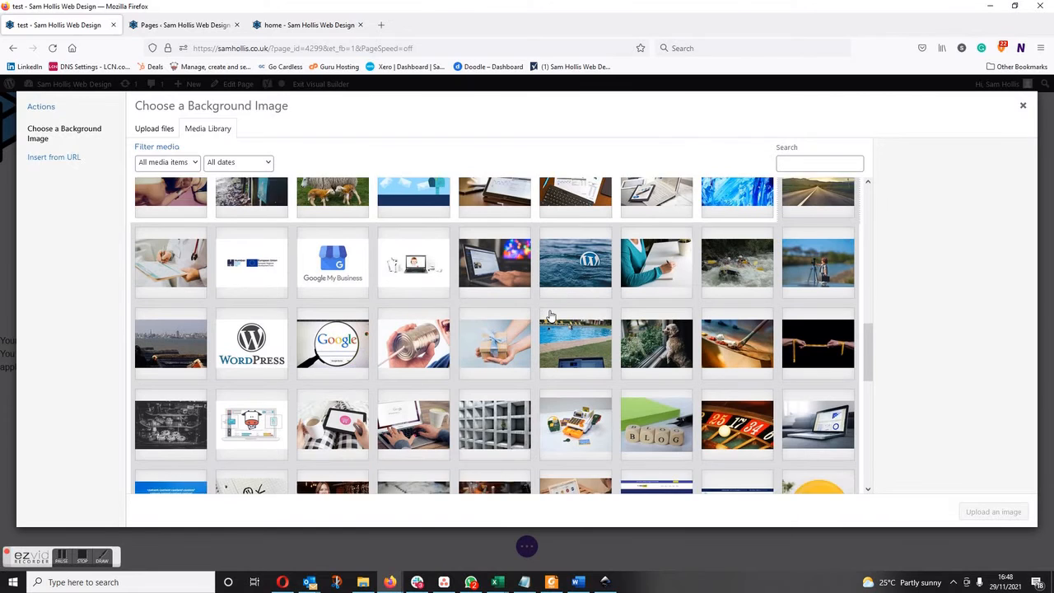
pyautogui.scroll(-4, 429, 342)
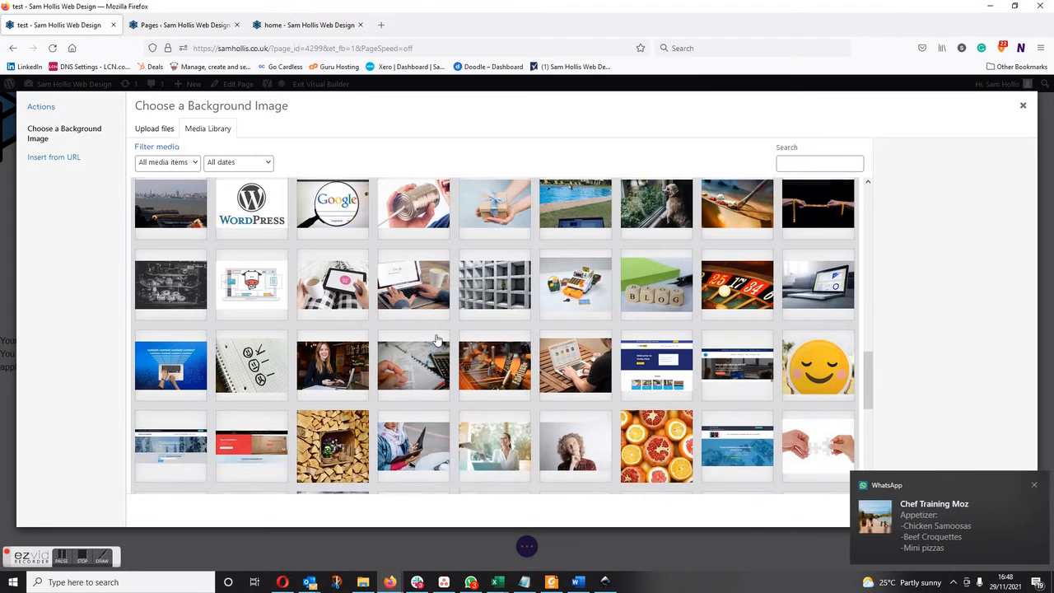
pyautogui.scroll(-2, 436, 340)
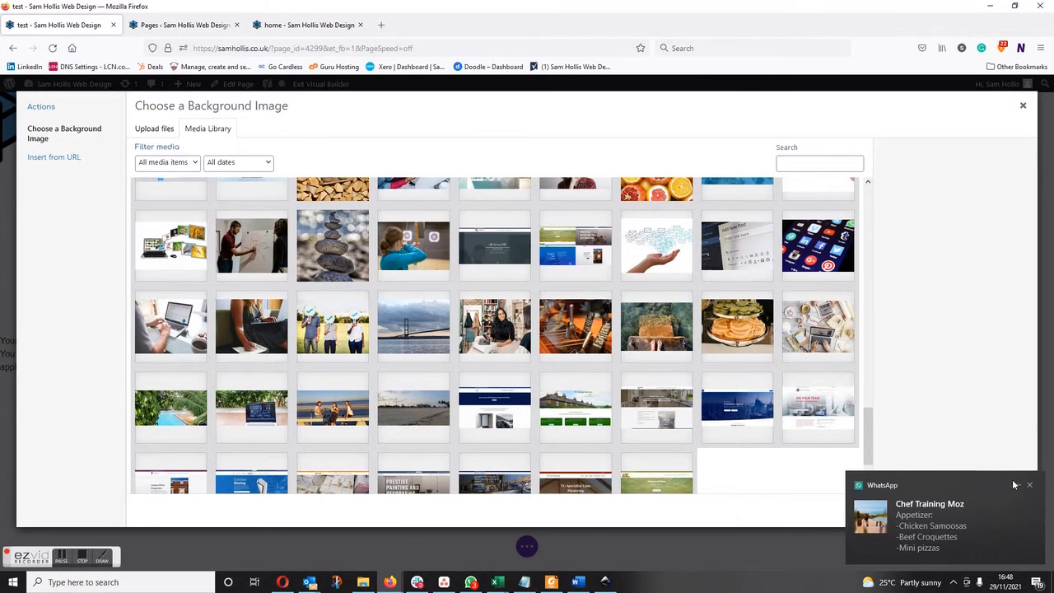
pyautogui.click(1029, 485)
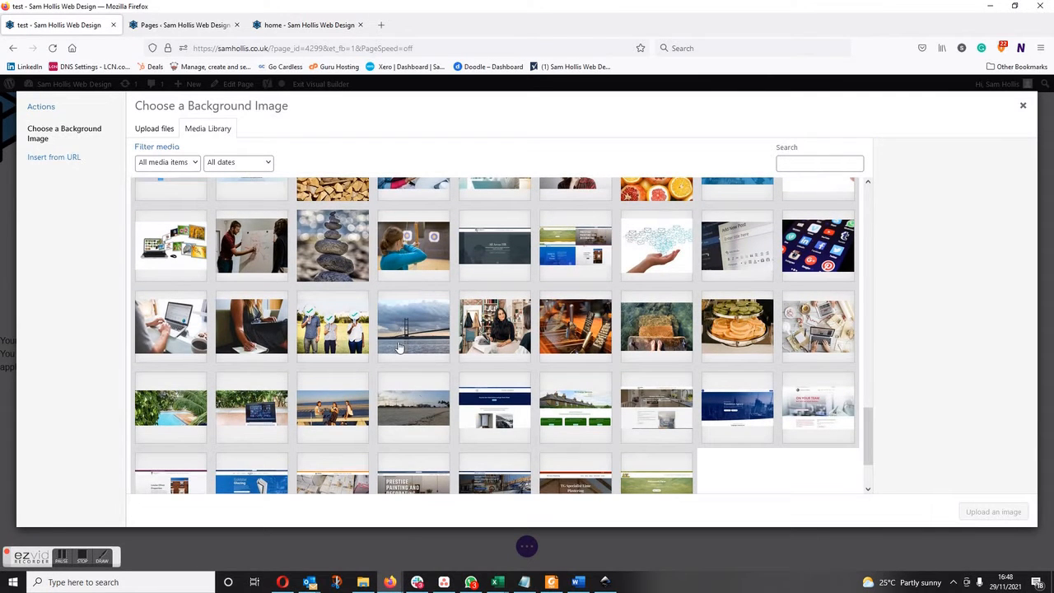
pyautogui.click(419, 403)
pyautogui.click(970, 511)
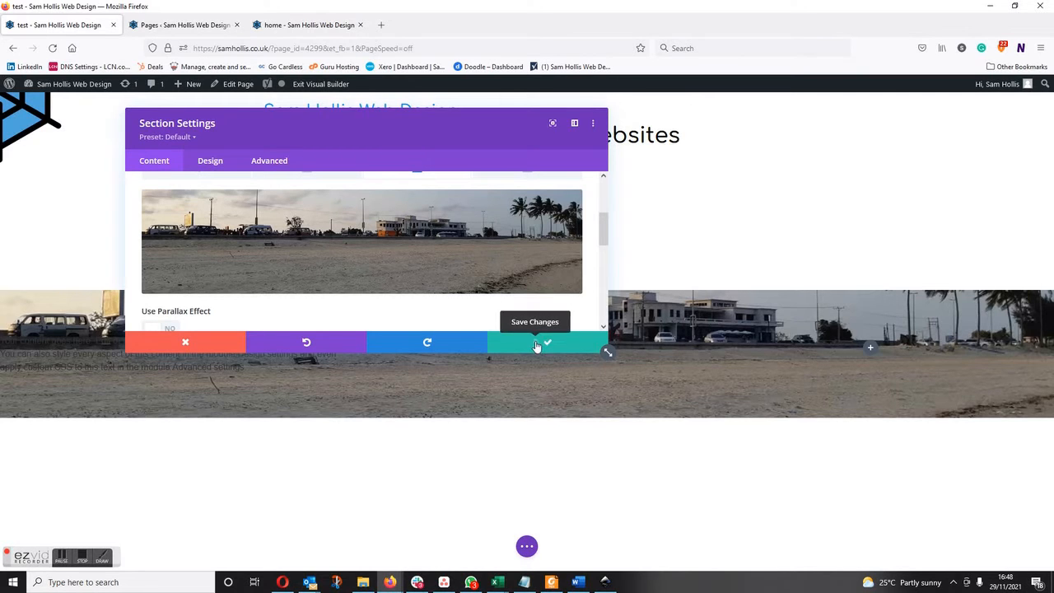
pyautogui.click(543, 341)
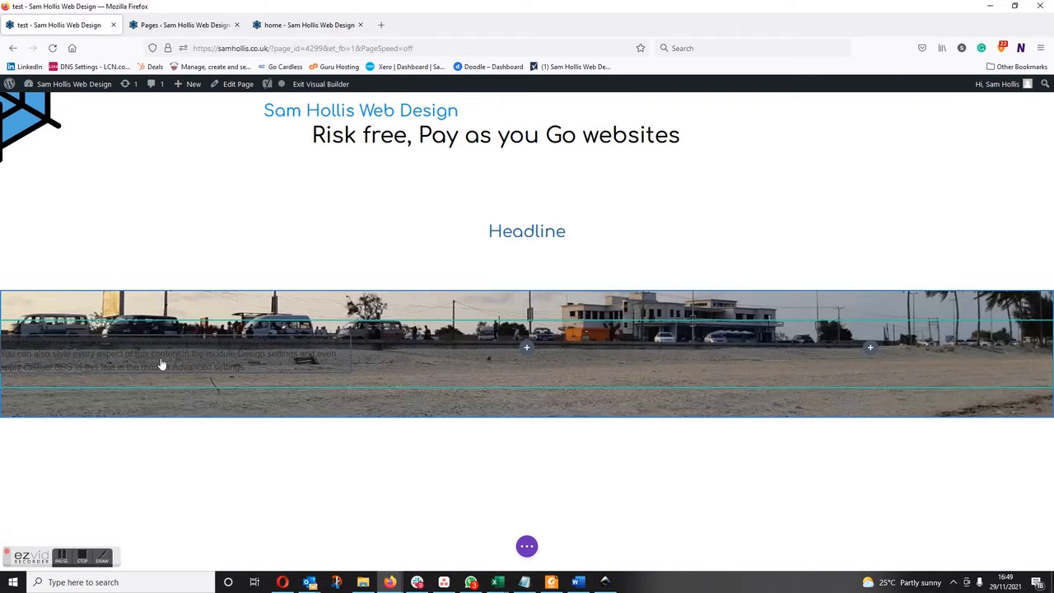
# Give the Text module in the first column a semi-transparent dark grey background color of rgba(58,58,58,0.63).
pyautogui.moveTo(162, 362)
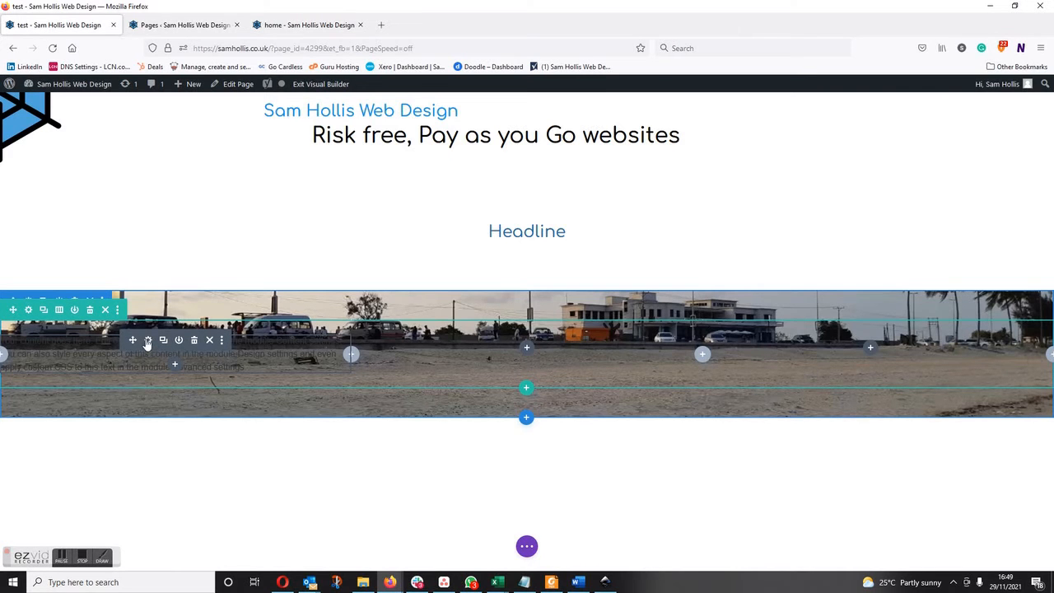
pyautogui.click(148, 341)
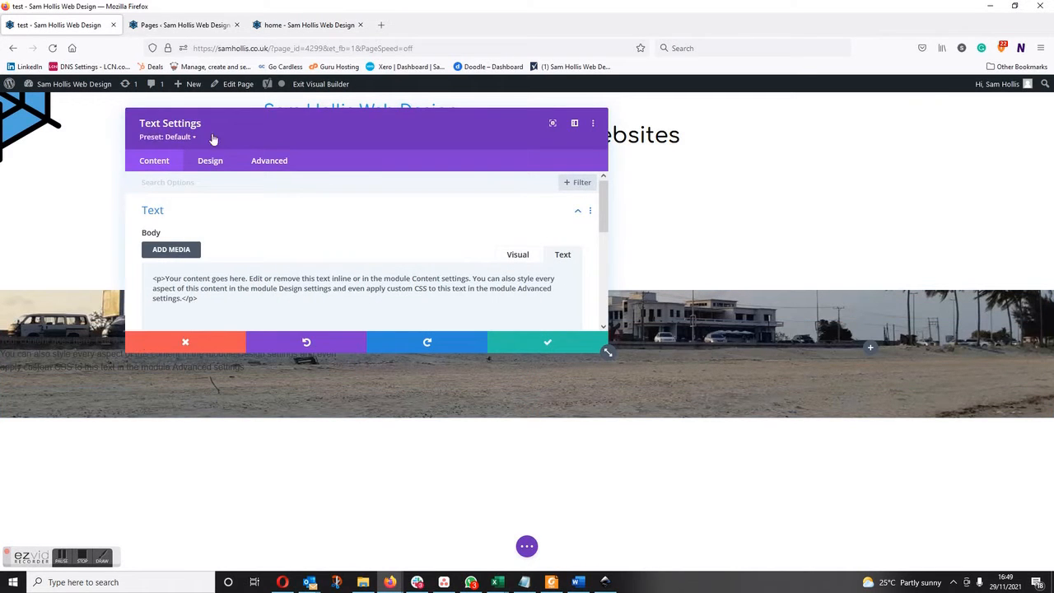
pyautogui.moveTo(245, 134); pyautogui.dragTo(569, 107)
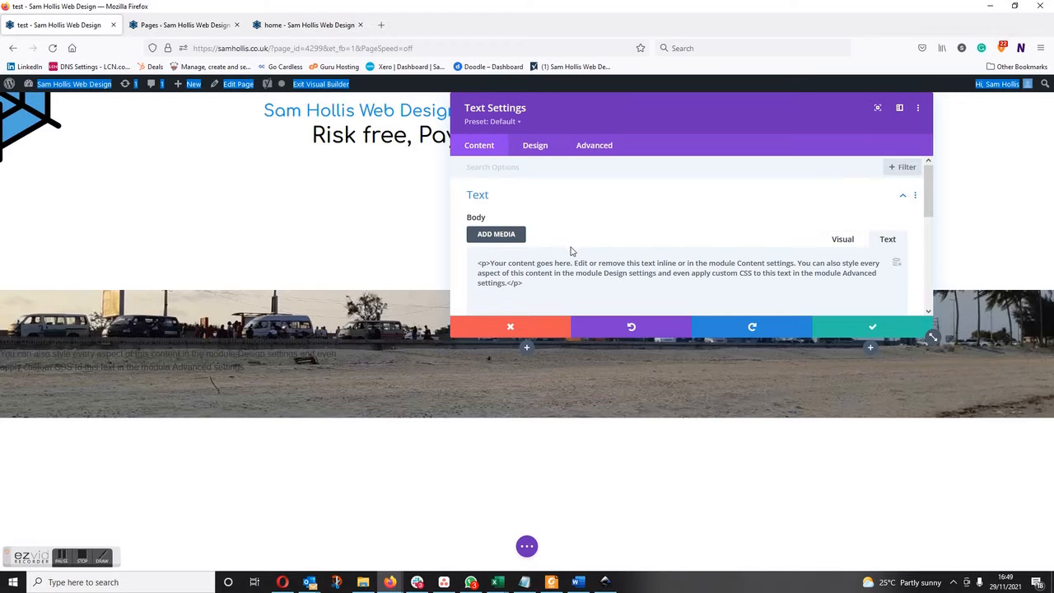
pyautogui.scroll(-3, 568, 244)
pyautogui.scroll(3, 572, 252)
pyautogui.scroll(-4, 671, 211)
pyautogui.click(518, 200)
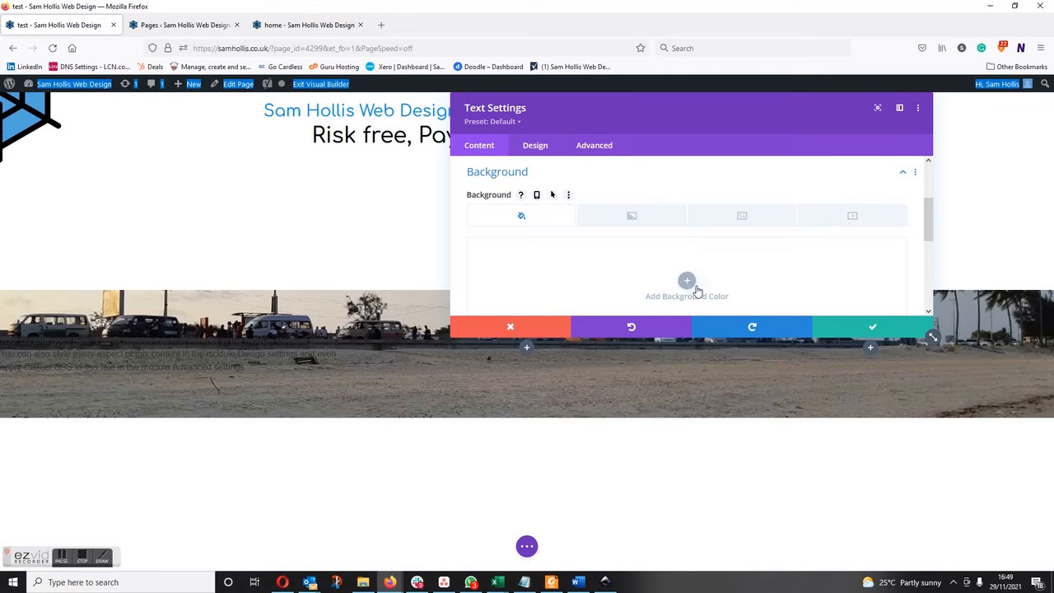
pyautogui.scroll(-1, 690, 283)
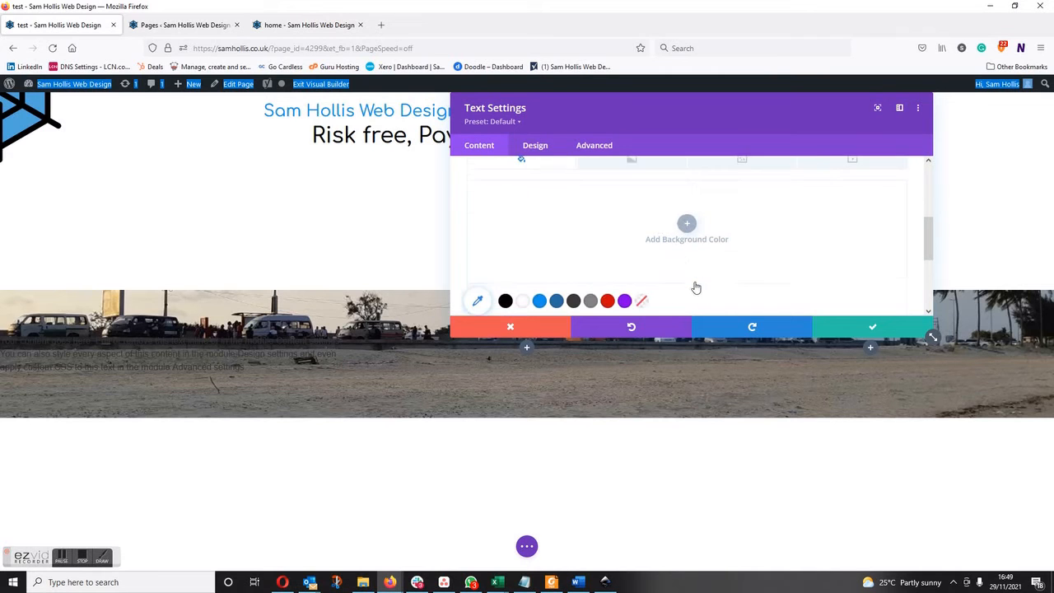
pyautogui.click(687, 218)
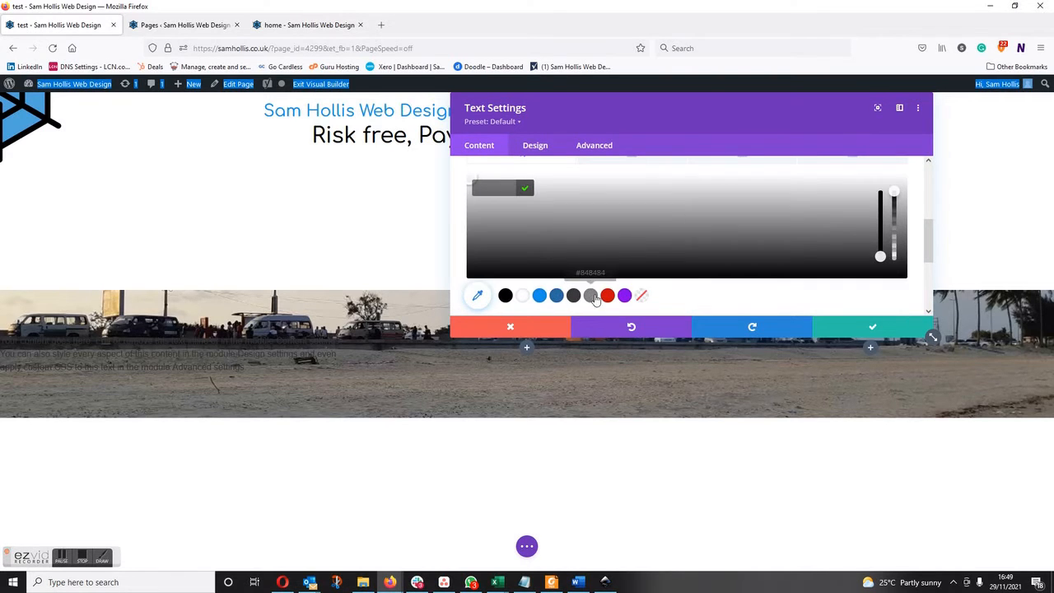
pyautogui.click(574, 294)
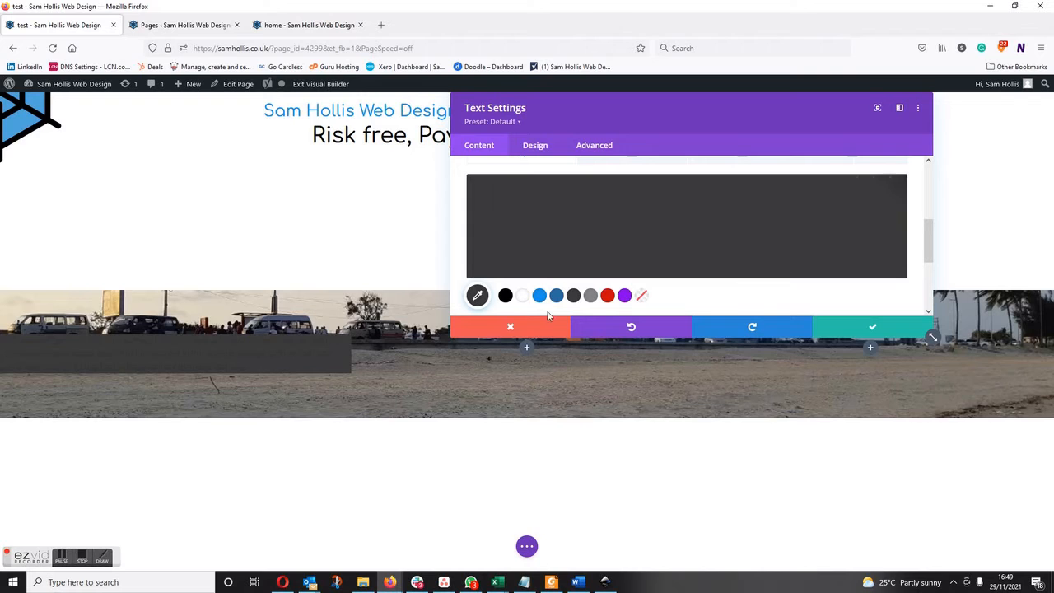
pyautogui.click(481, 298)
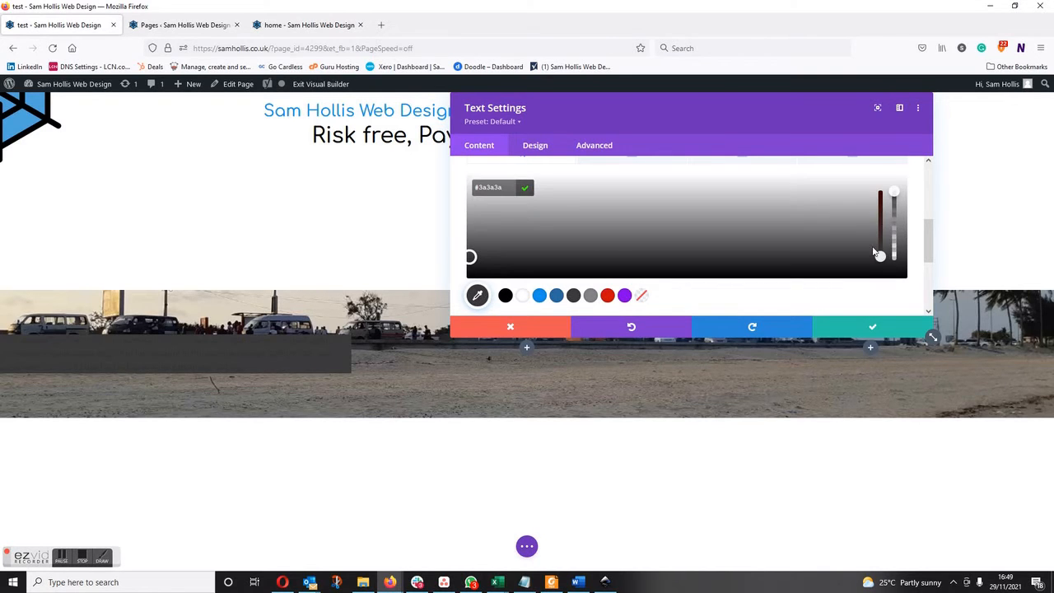
pyautogui.moveTo(897, 188); pyautogui.dragTo(886, 222)
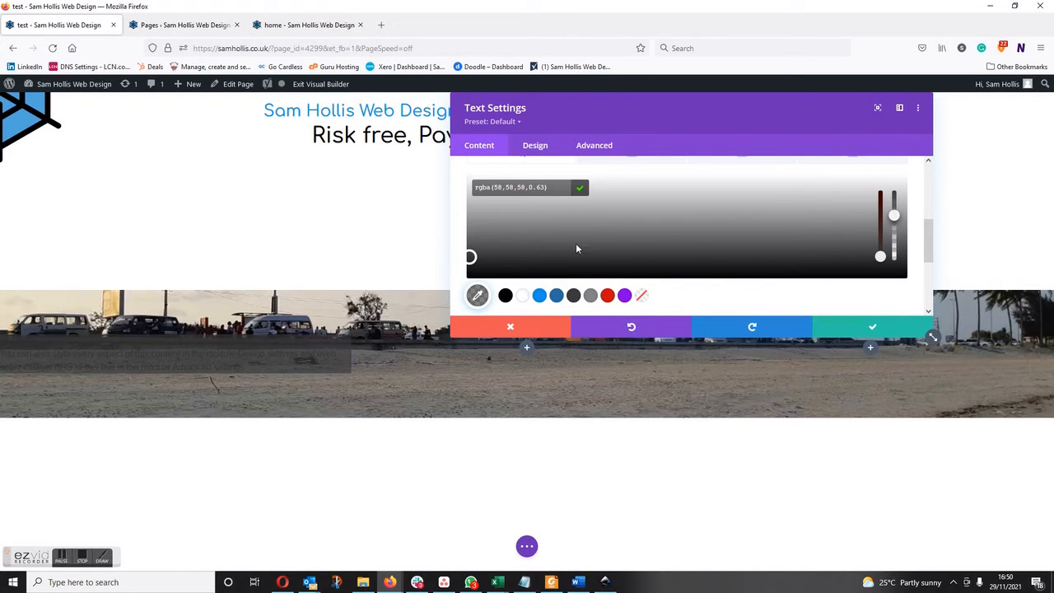
# Set the first column Text module's body text color to white in its design settings.
pyautogui.scroll(3, 576, 247)
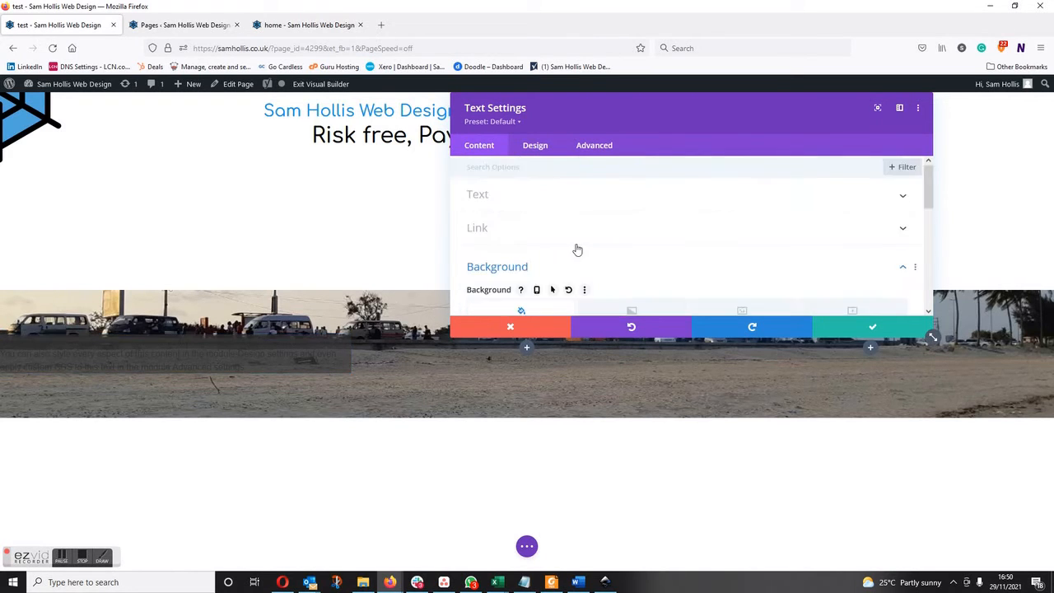
pyautogui.click(534, 146)
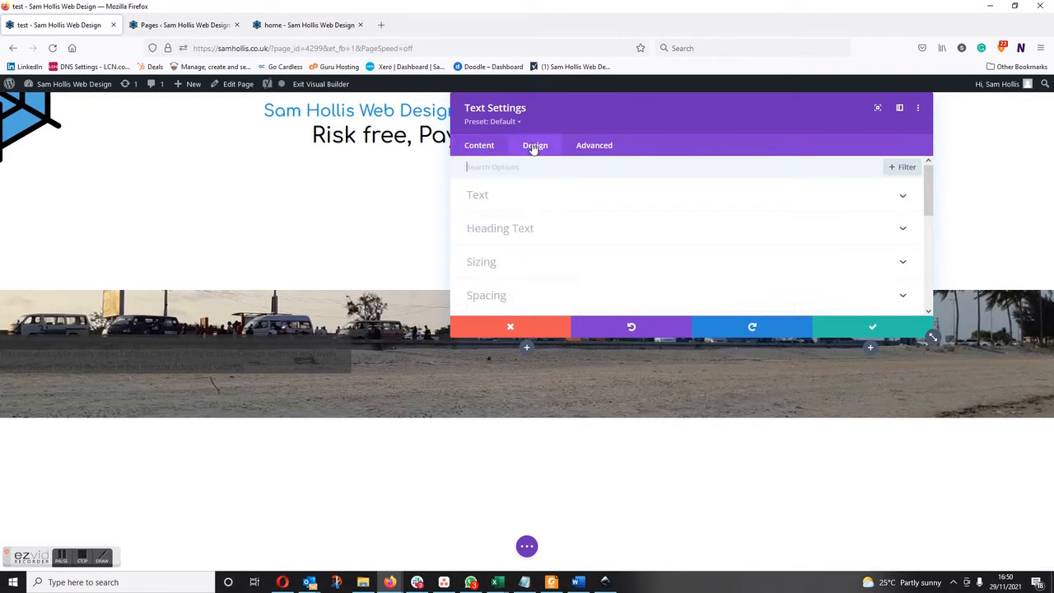
pyautogui.click(482, 195)
pyautogui.click(479, 196)
pyautogui.click(482, 197)
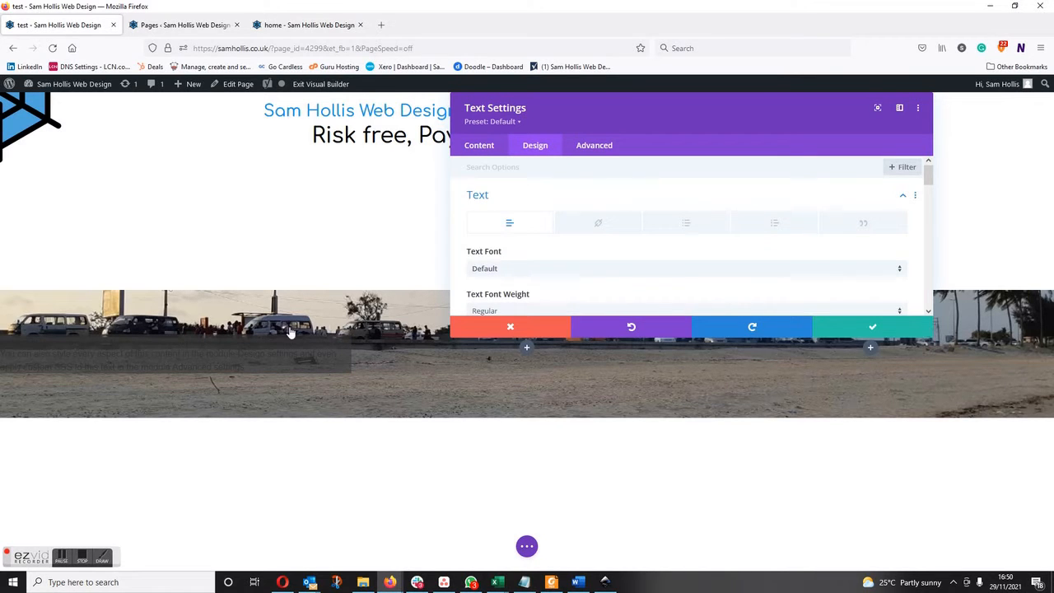
pyautogui.scroll(-3, 545, 270)
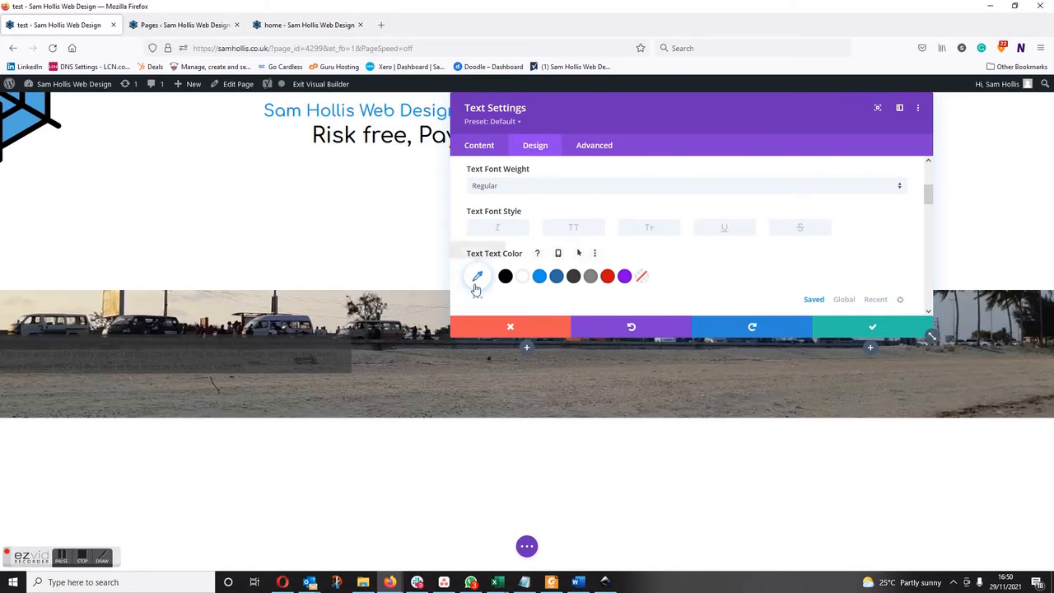
pyautogui.click(522, 276)
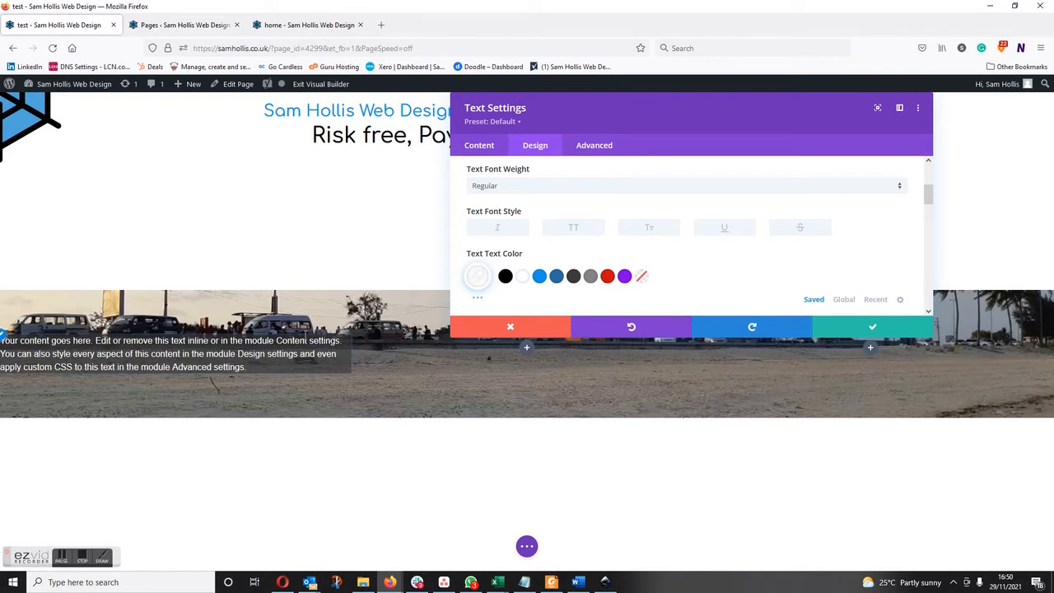
# Set the Text module's top, bottom, left and right padding to 20px, linking each opposite pair of values.
pyautogui.scroll(3, 545, 227)
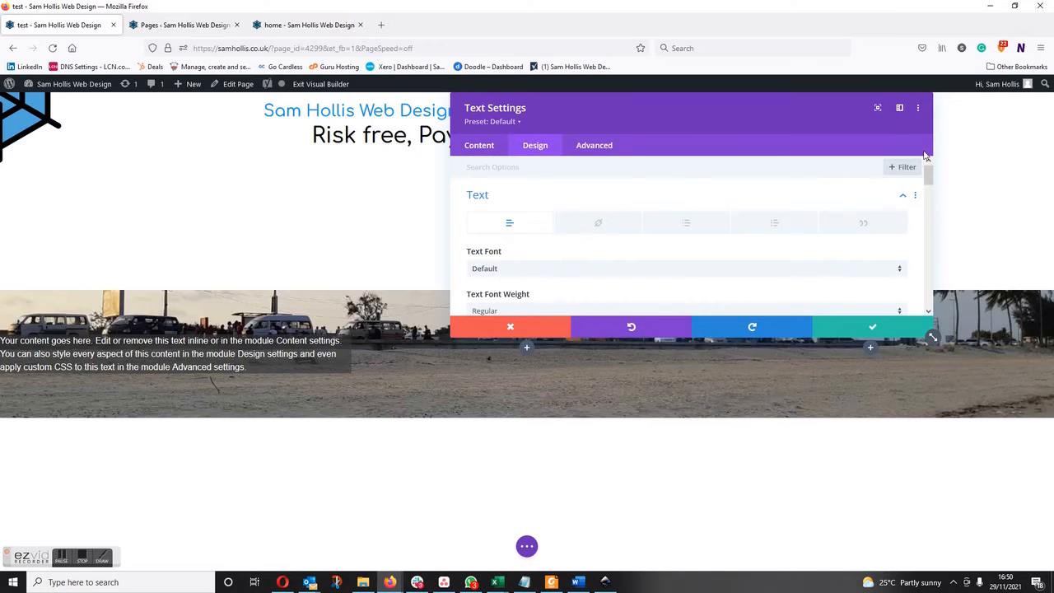
pyautogui.click(898, 198)
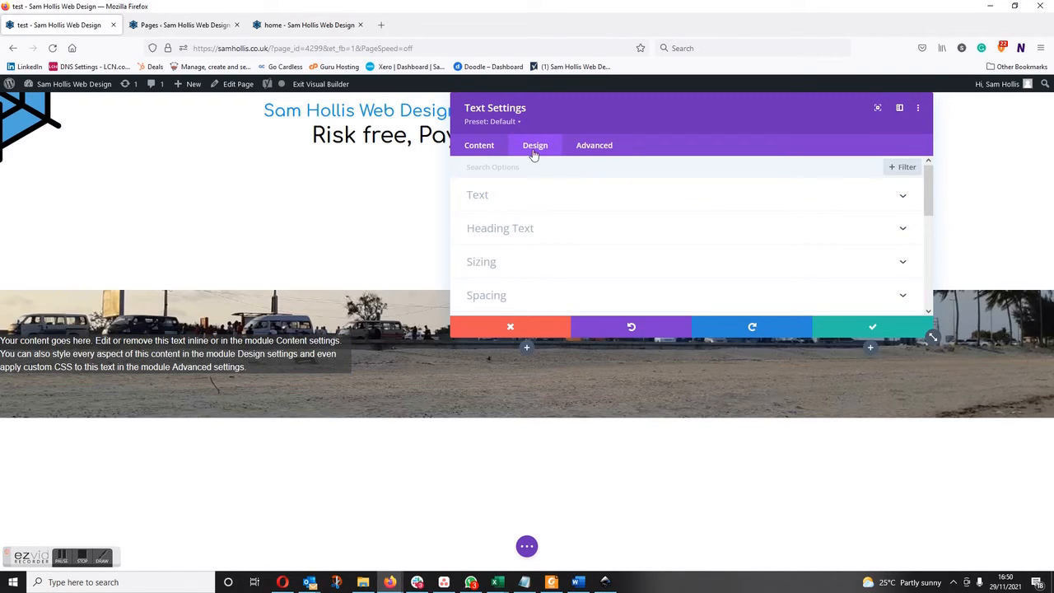
pyautogui.click(494, 298)
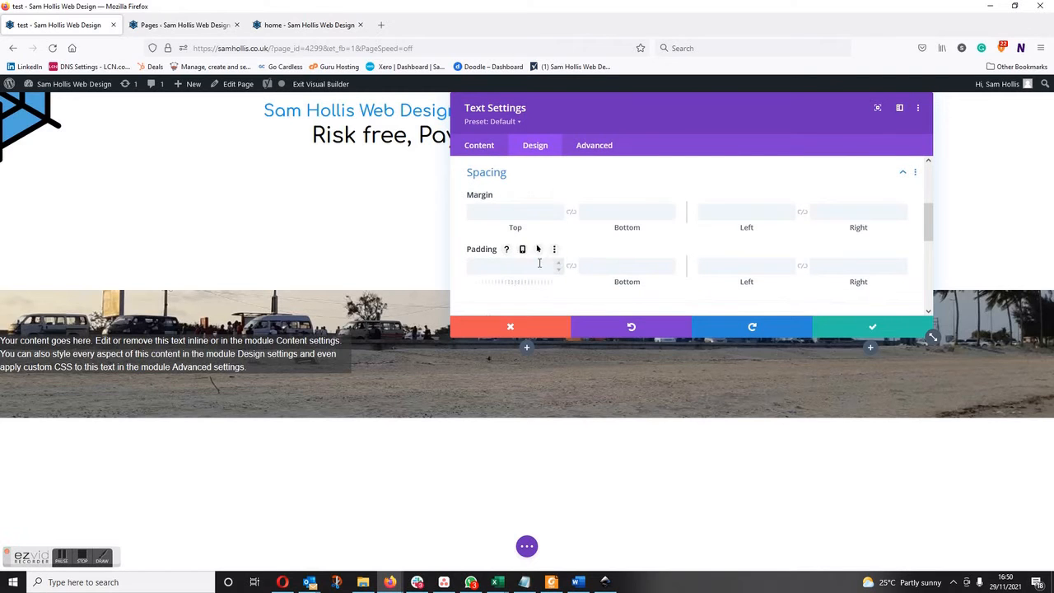
pyautogui.click(507, 268)
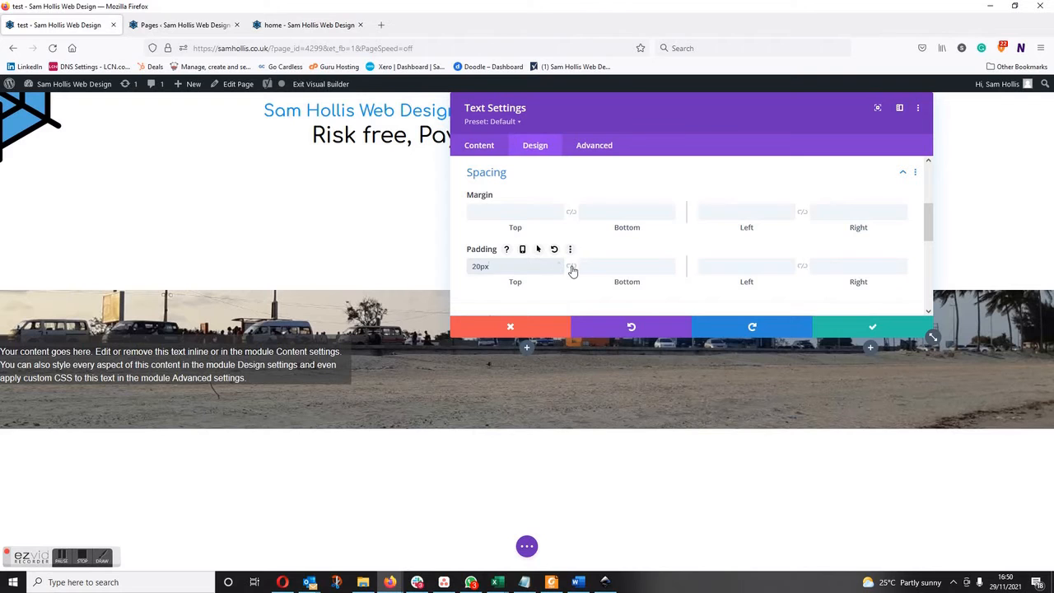
pyautogui.click(571, 266)
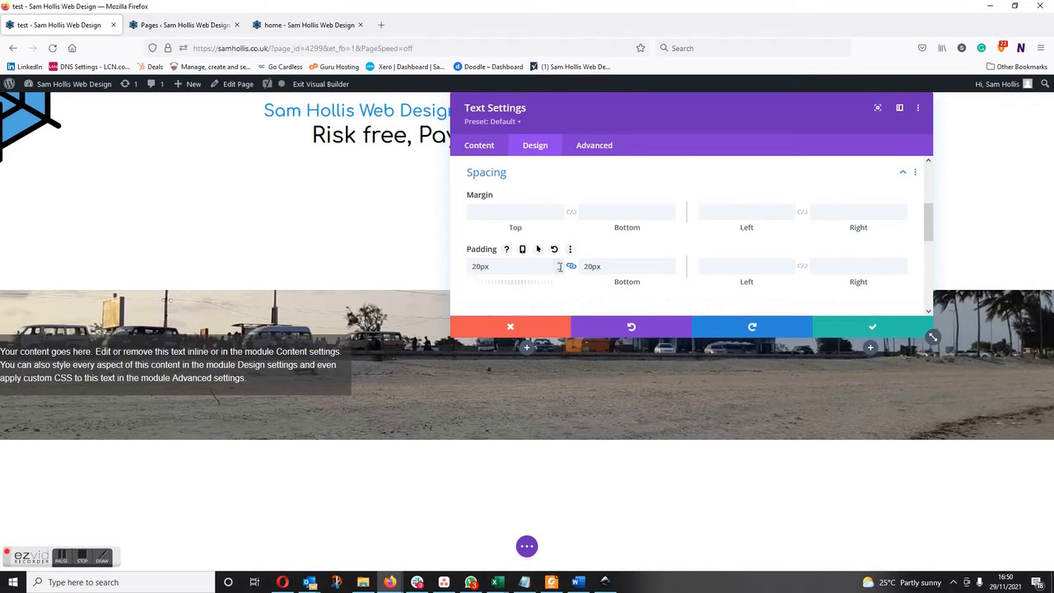
pyautogui.click(701, 267)
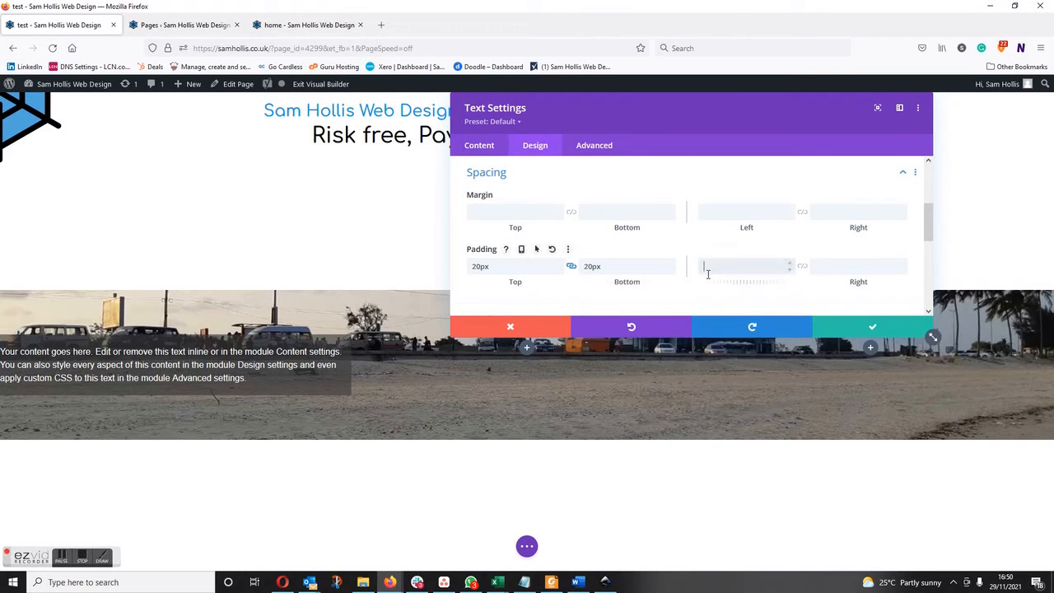
pyautogui.click(802, 266)
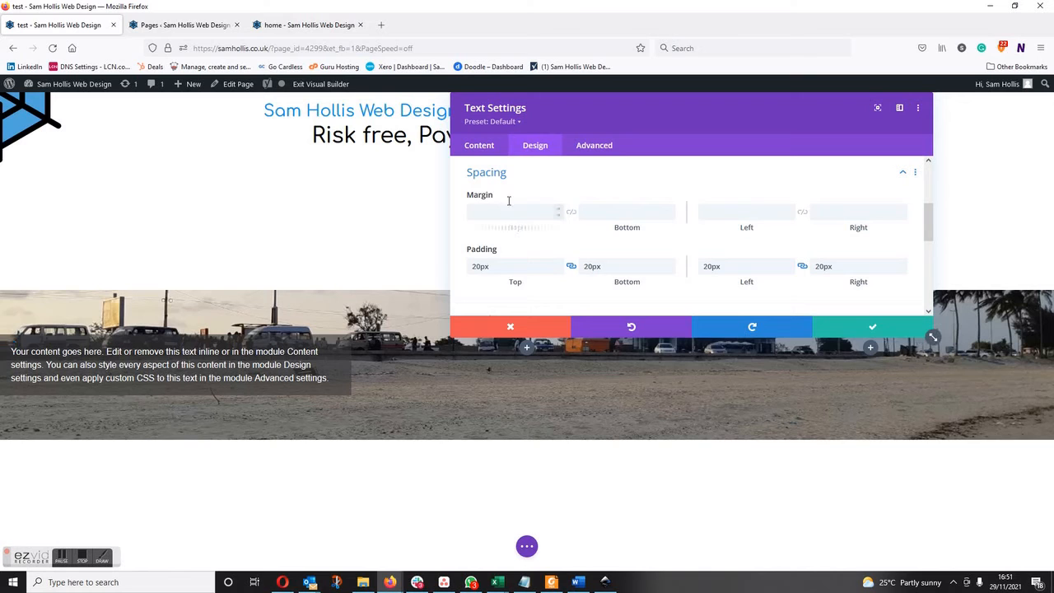
# Set the Text module's left and right margins to a linked 30px and save the module settings.
pyautogui.click(720, 215)
pyautogui.write('30')
pyautogui.click(803, 211)
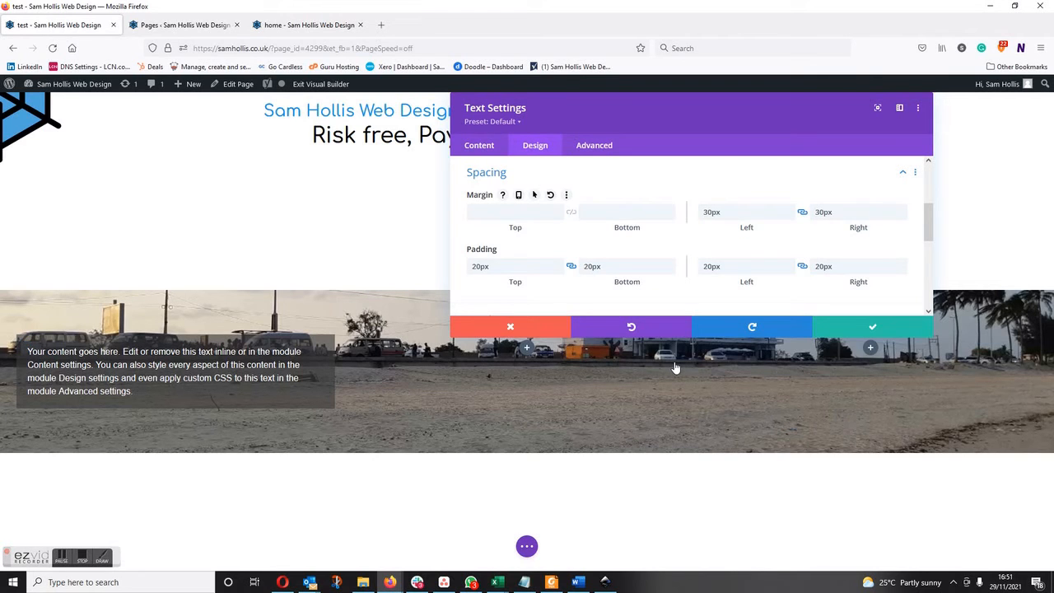
pyautogui.click(879, 326)
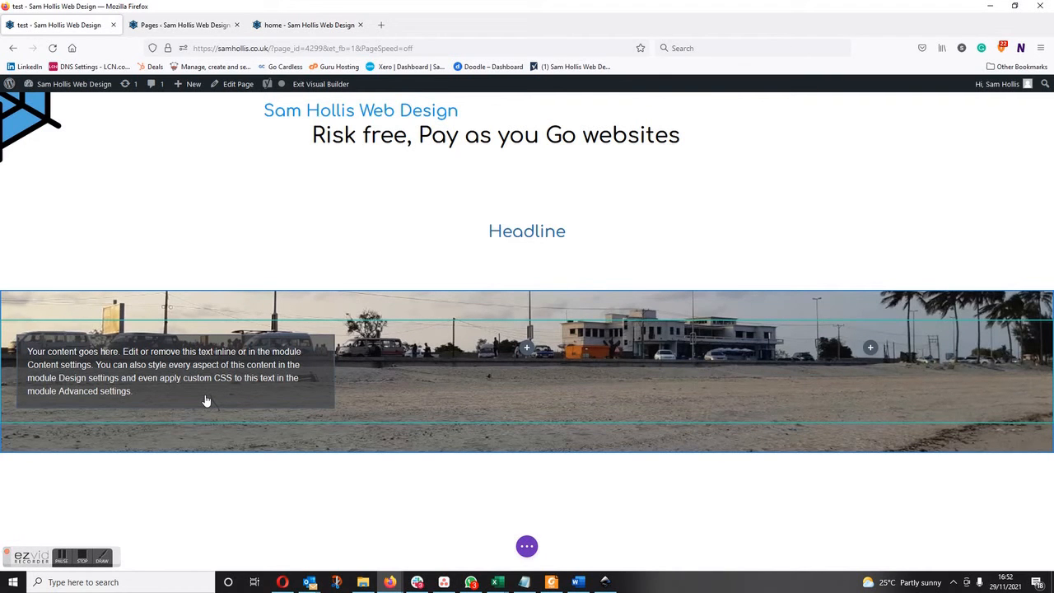
# Duplicate the styled Text module twice in the first column and move one copy into the second column.
pyautogui.moveTo(197, 387)
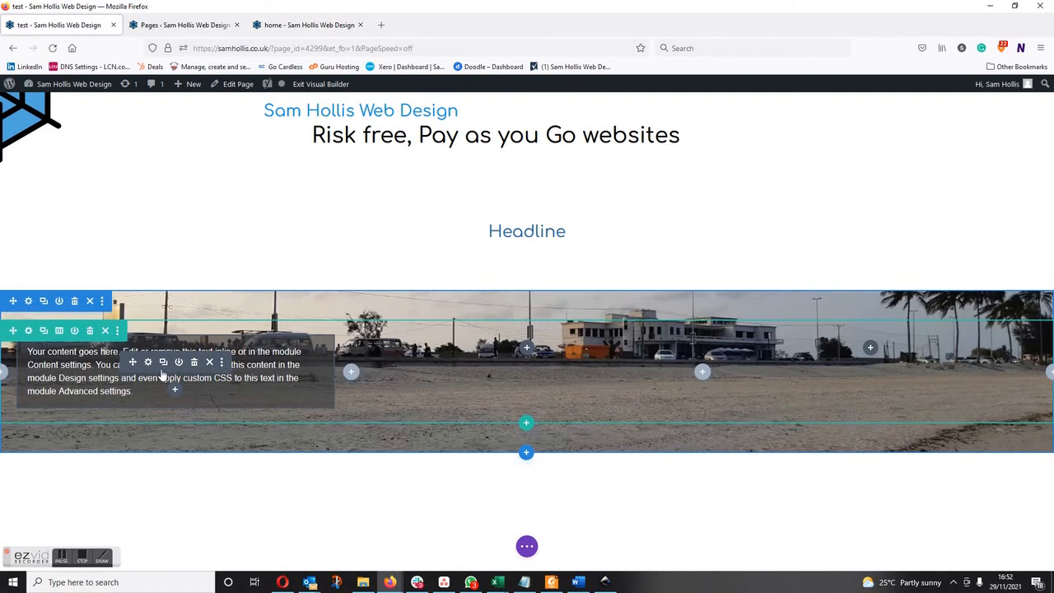
pyautogui.click(163, 362)
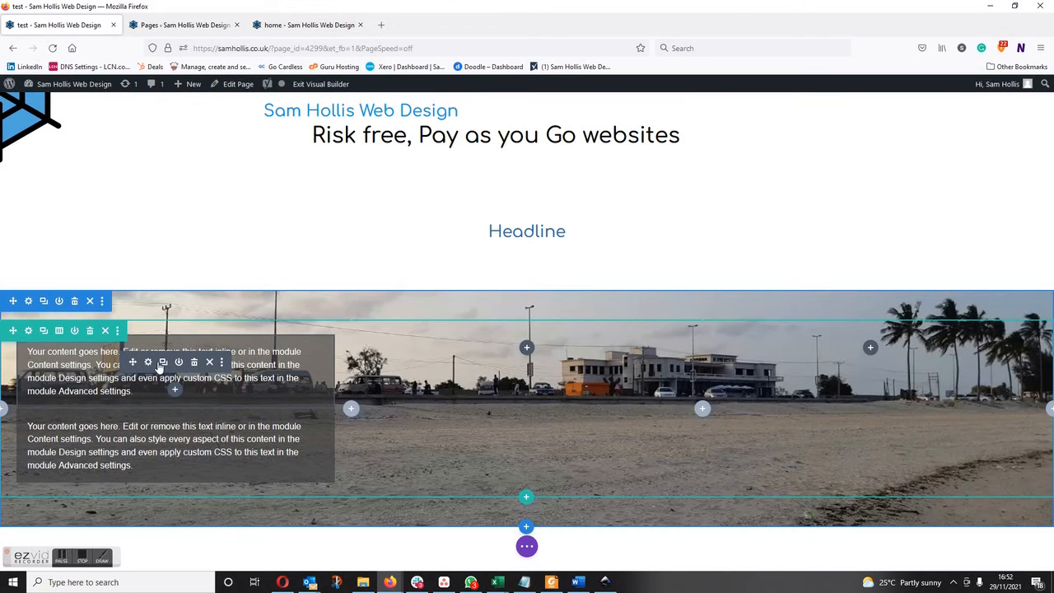
pyautogui.click(162, 363)
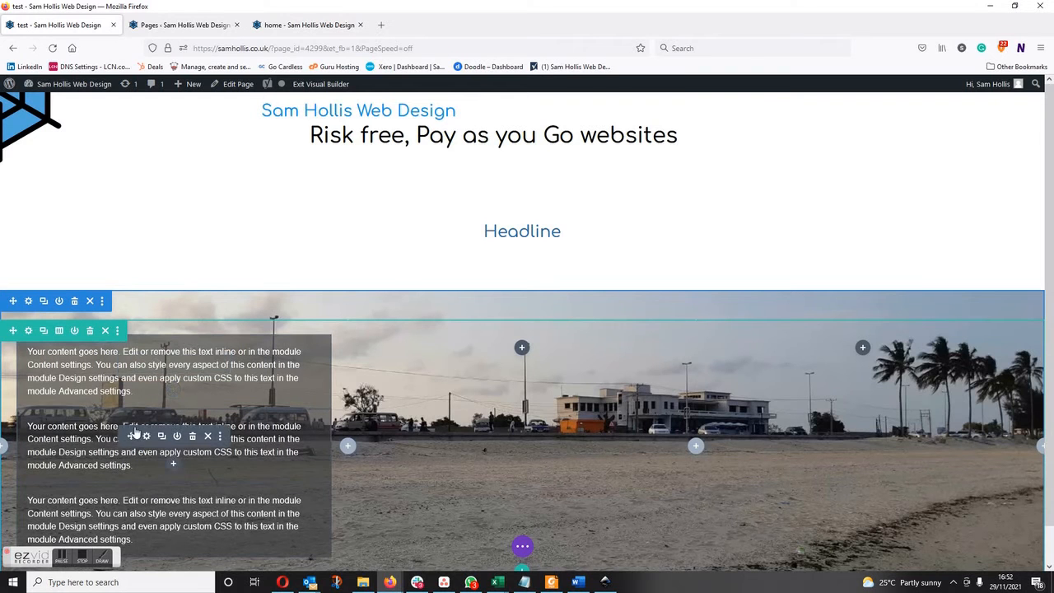
pyautogui.moveTo(129, 435); pyautogui.dragTo(523, 357)
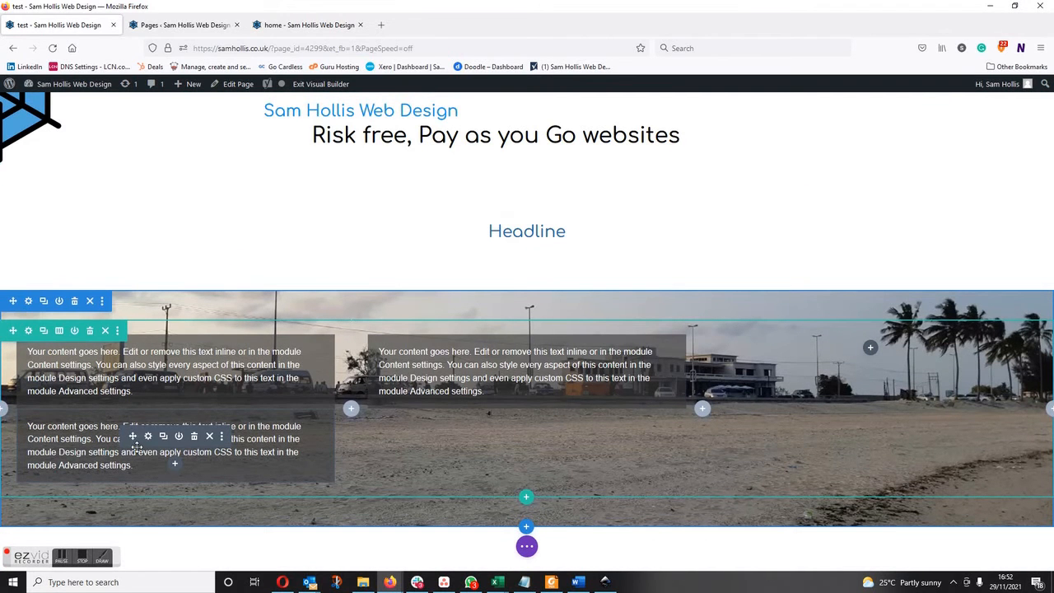
# Delete the extra Text module from the first column and paste a copy of the styled module into the third column.
pyautogui.click(194, 435)
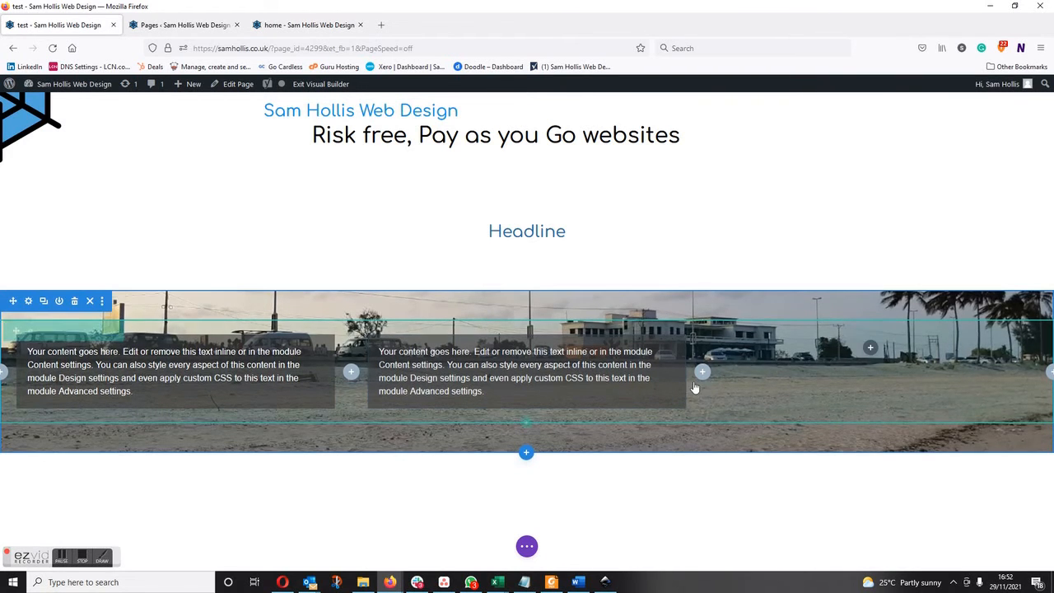
pyautogui.hotkey('ctrl', 'v')
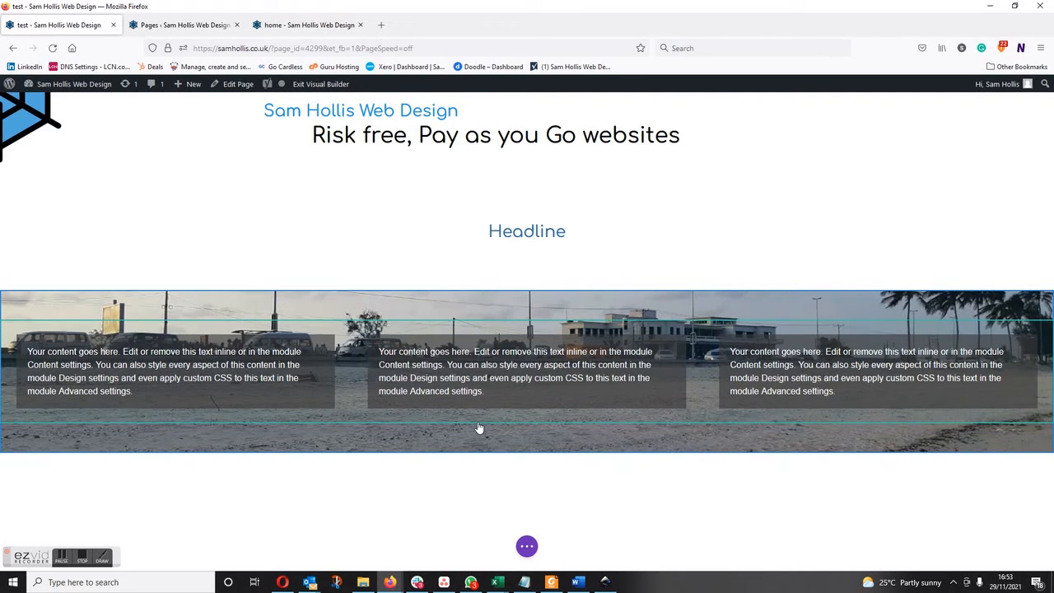
# Duplicate the three-column row and delete all three Text modules from the lower copy.
pyautogui.moveTo(527, 423)
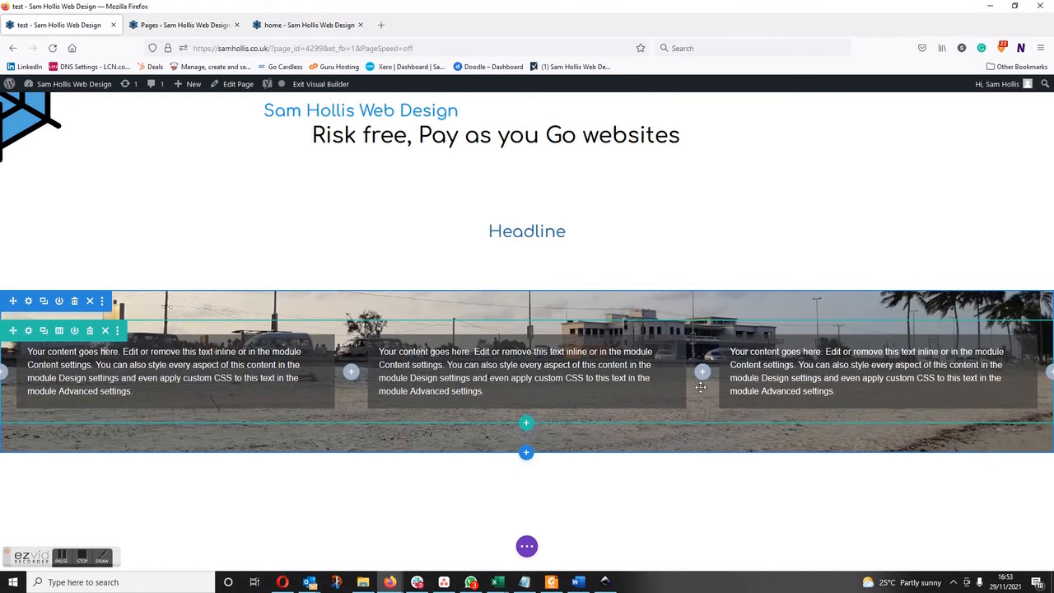
pyautogui.click(43, 330)
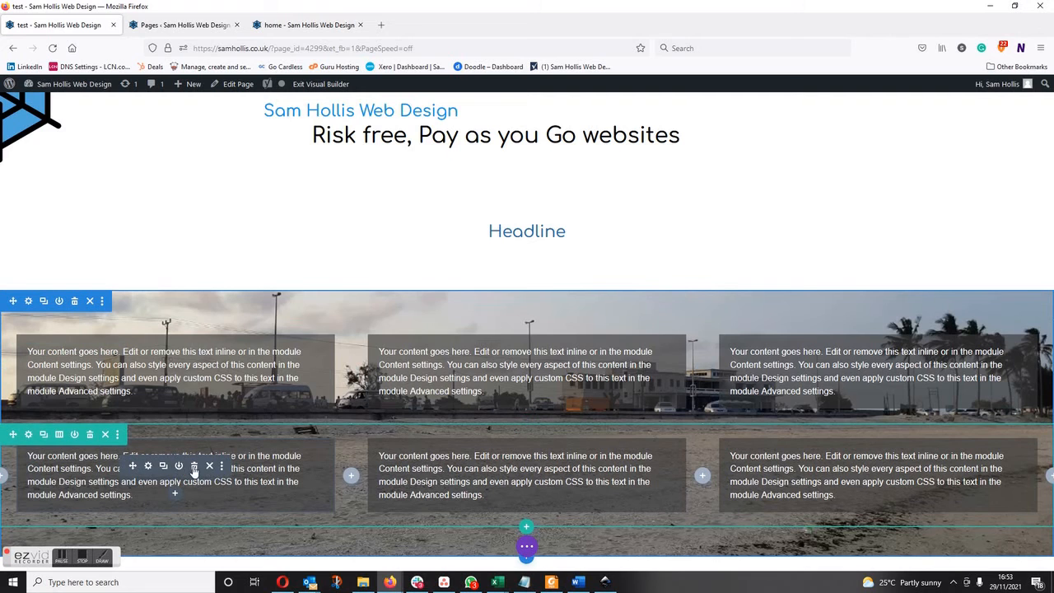
pyautogui.click(194, 466)
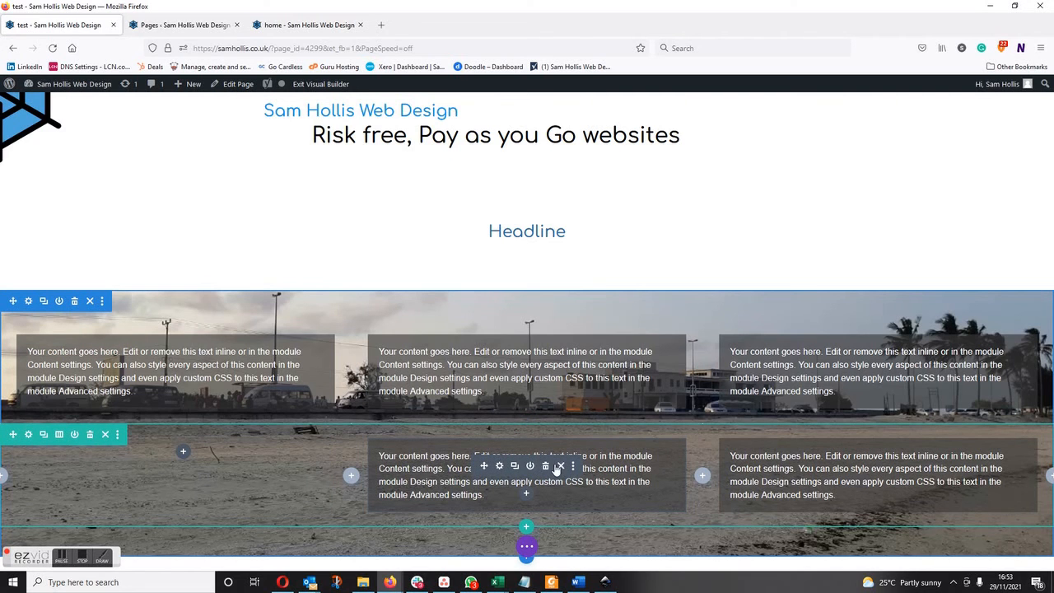
pyautogui.click(543, 466)
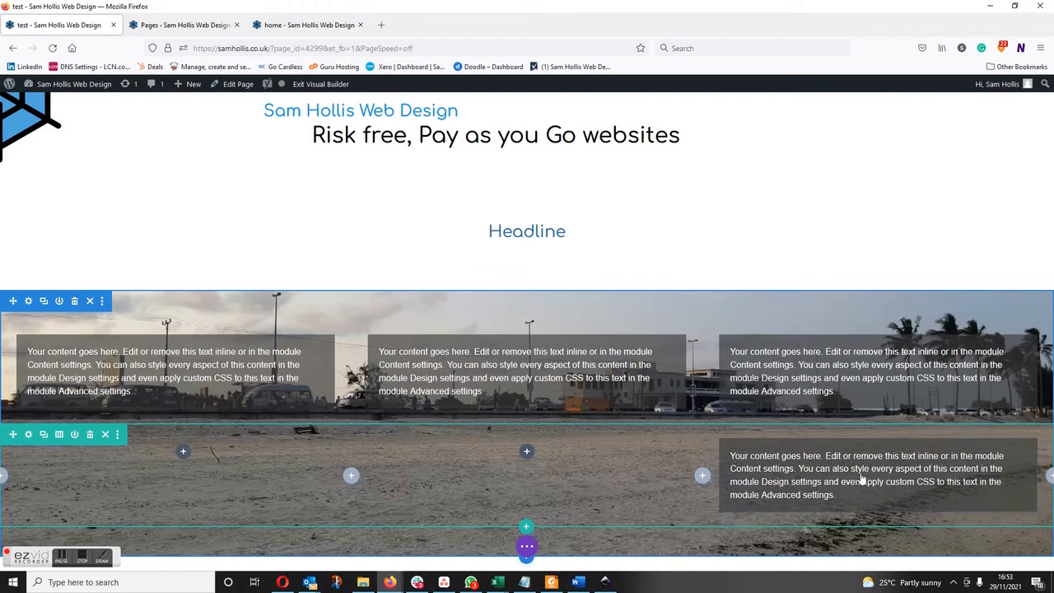
pyautogui.click(895, 466)
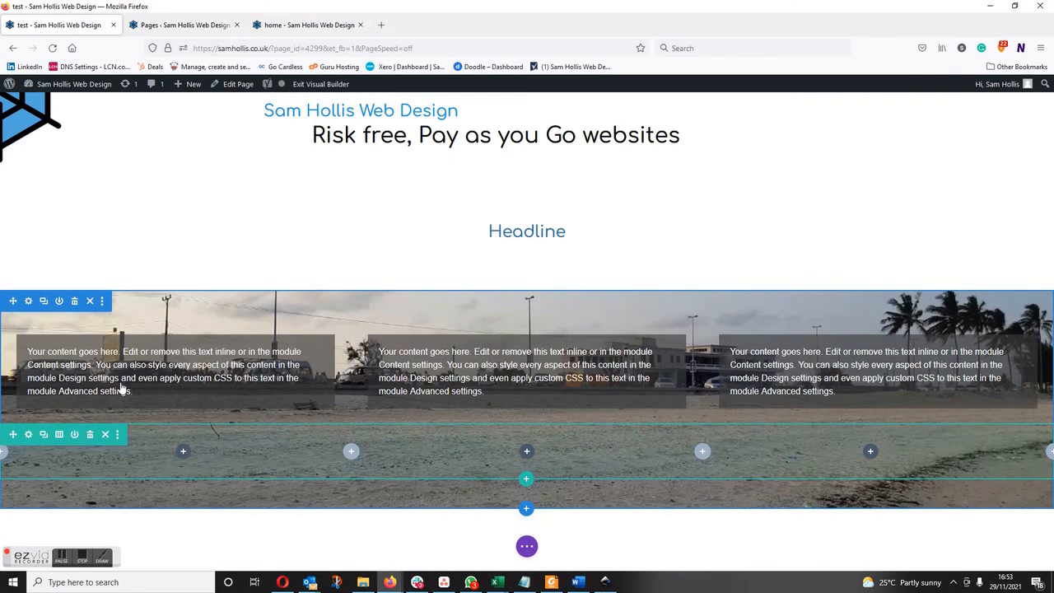
# Add a Button module to the first column of the lower row and enter "callt" as its link URL.
pyautogui.click(183, 452)
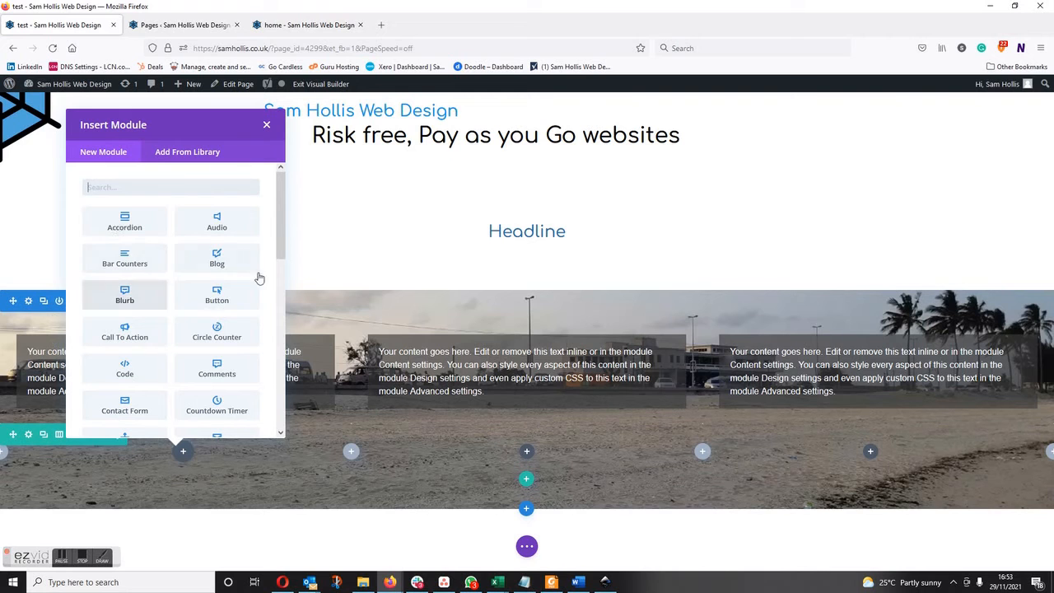
pyautogui.click(217, 296)
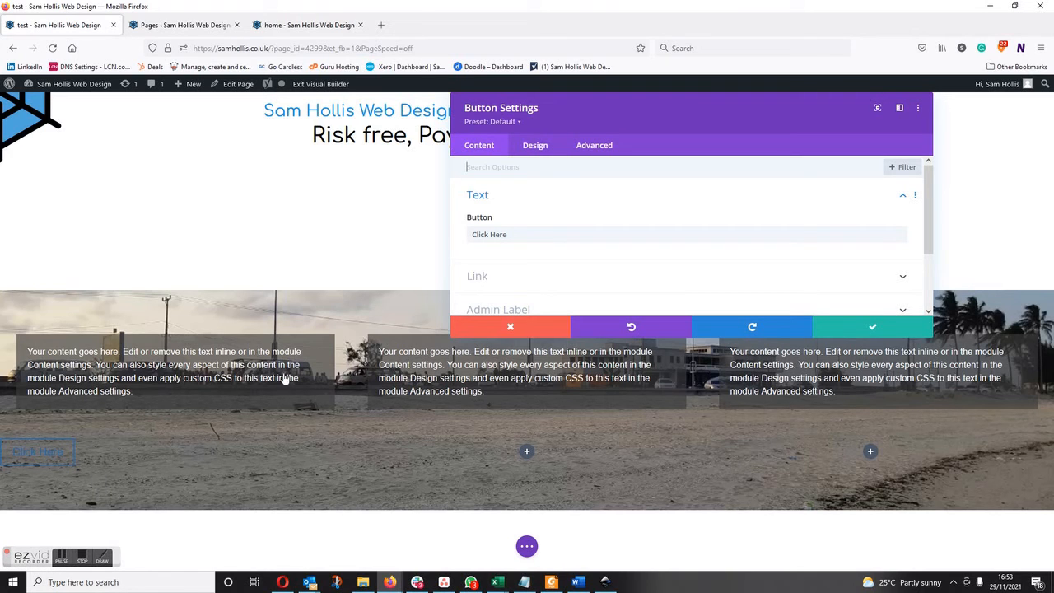
pyautogui.click(481, 280)
pyautogui.click(509, 211)
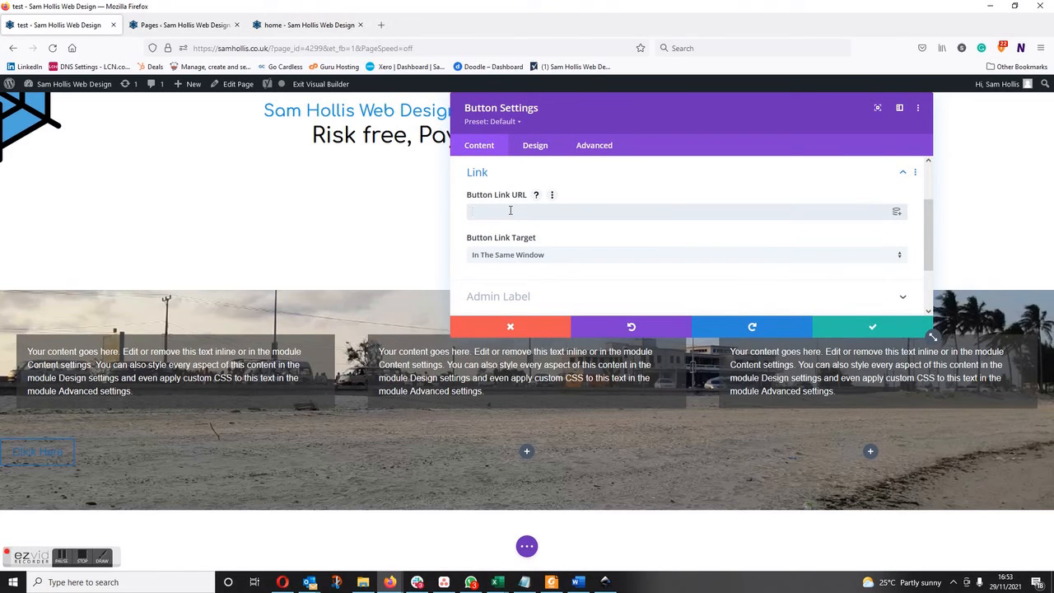
pyautogui.write('calltoaction.com')
# Centre the button's alignment within its column.
pyautogui.click(539, 147)
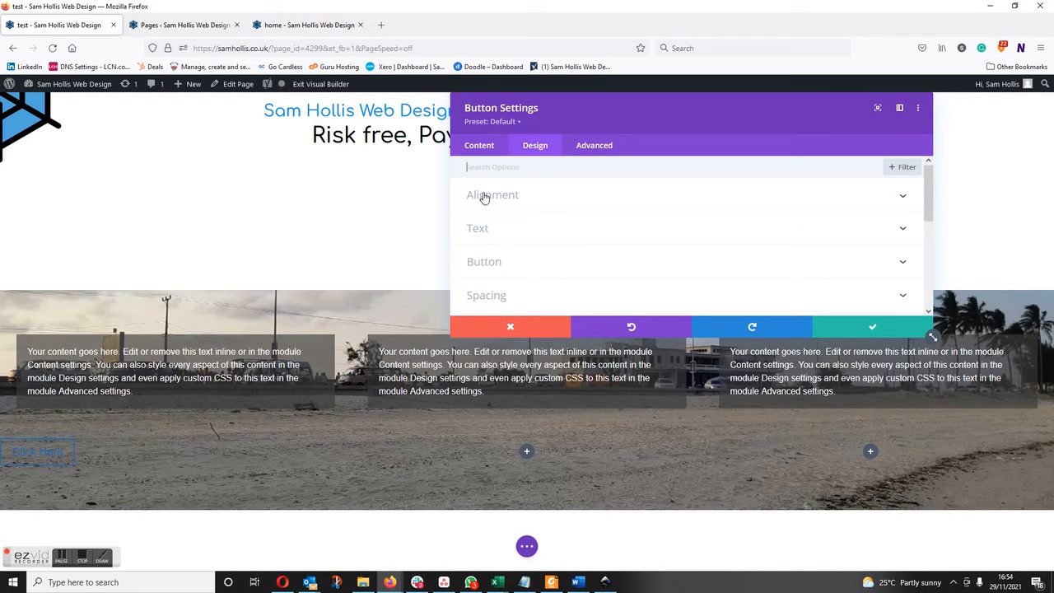
pyautogui.click(484, 198)
pyautogui.click(687, 237)
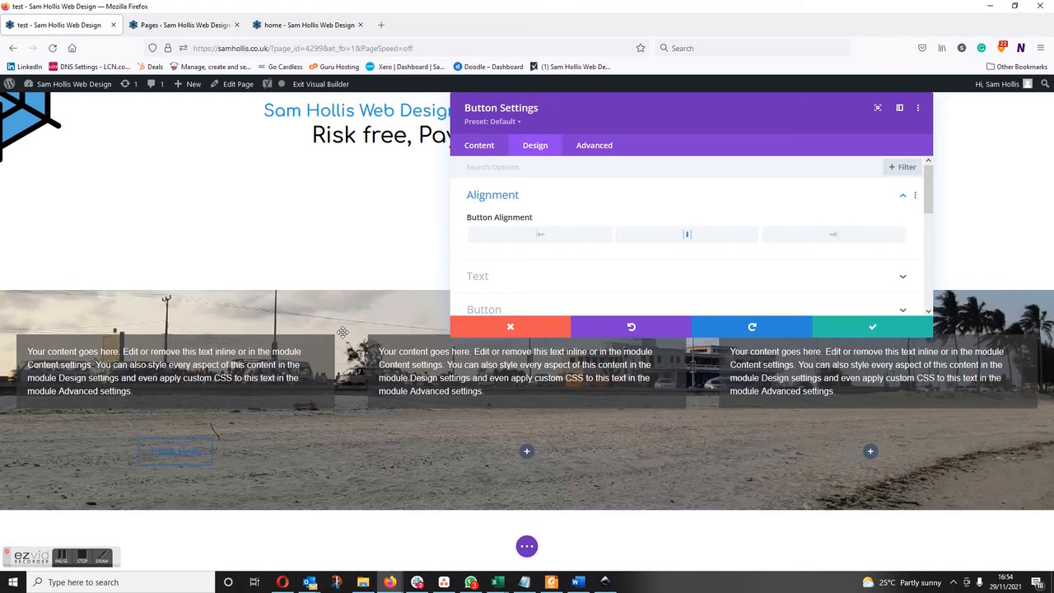
# Enable custom styles for the button and set its text colour to white.
pyautogui.scroll(-2, 527, 252)
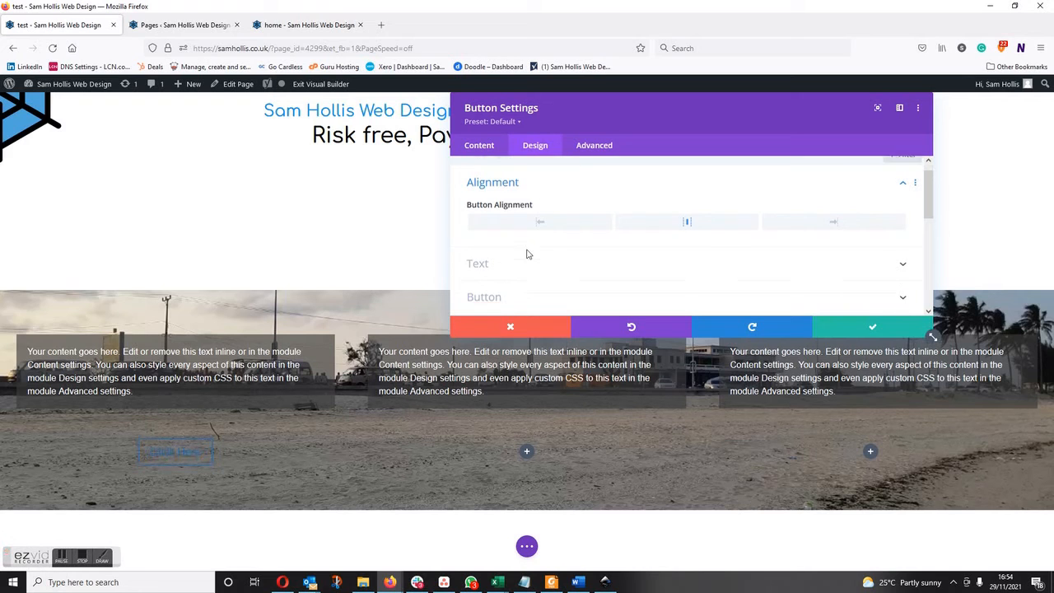
pyautogui.scroll(-1, 528, 255)
pyautogui.click(507, 190)
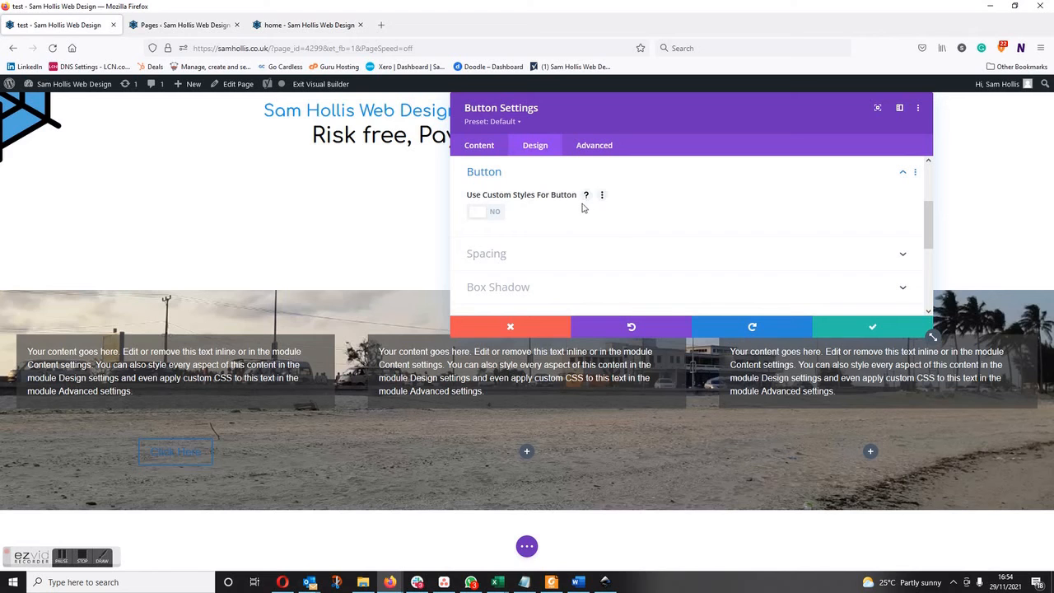
pyautogui.click(487, 212)
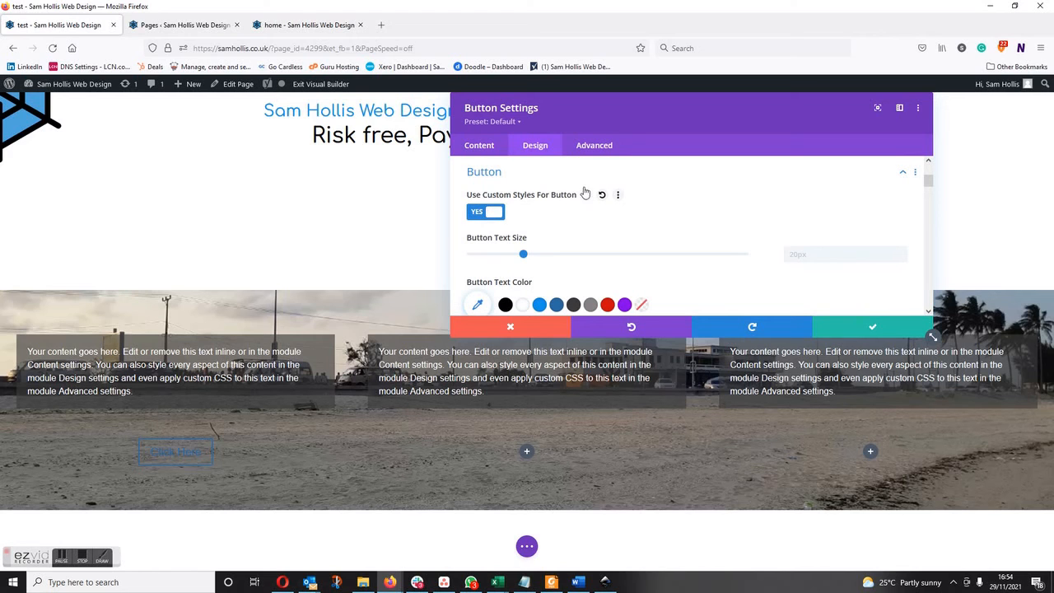
pyautogui.scroll(-1, 605, 229)
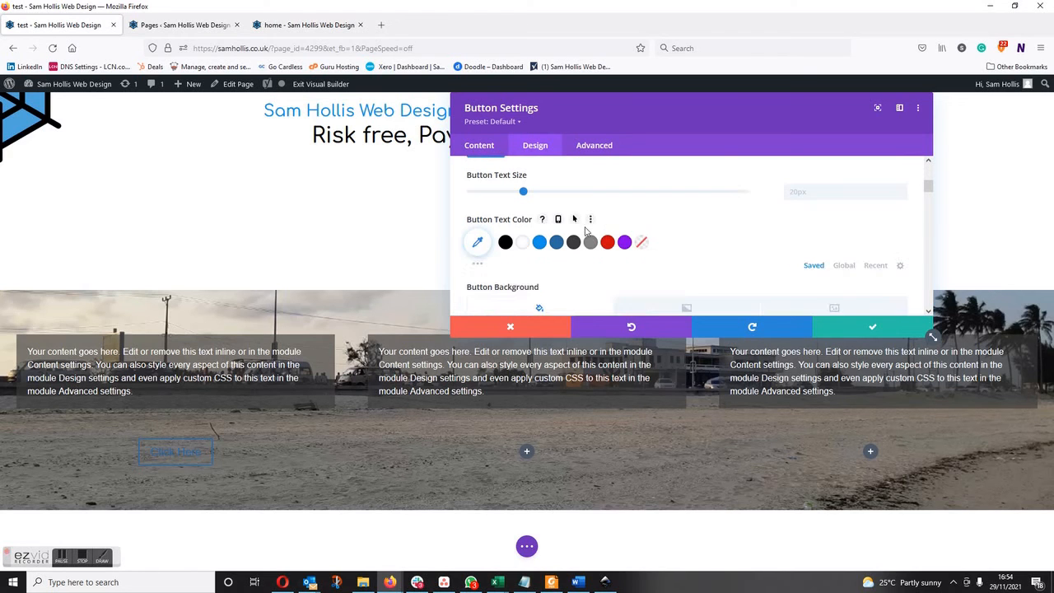
pyautogui.click(524, 242)
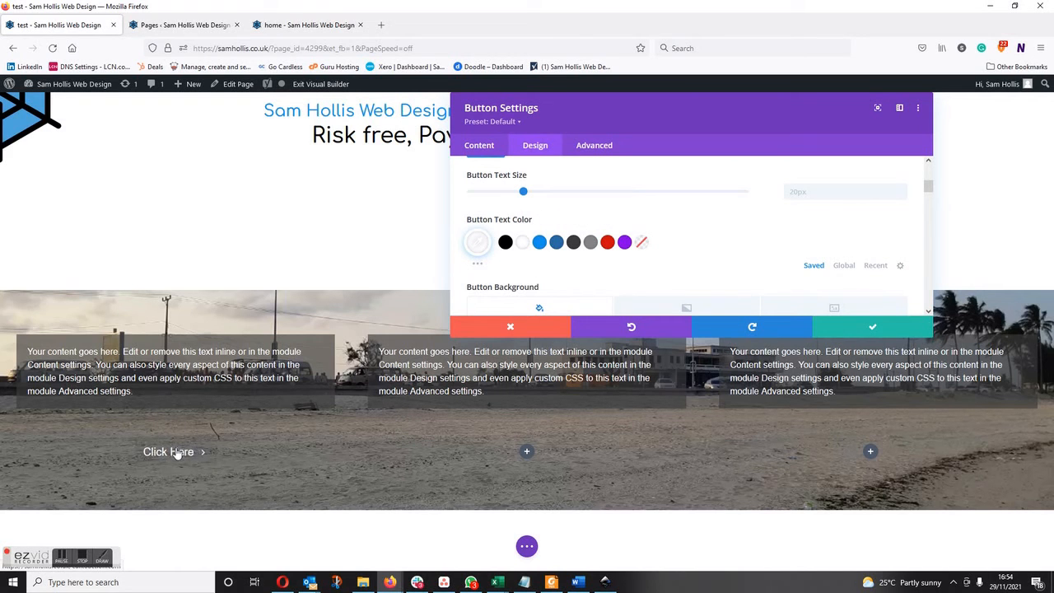
# Set the button's border colour to white and save the module settings.
pyautogui.scroll(-3, 625, 242)
pyautogui.scroll(-5, 628, 245)
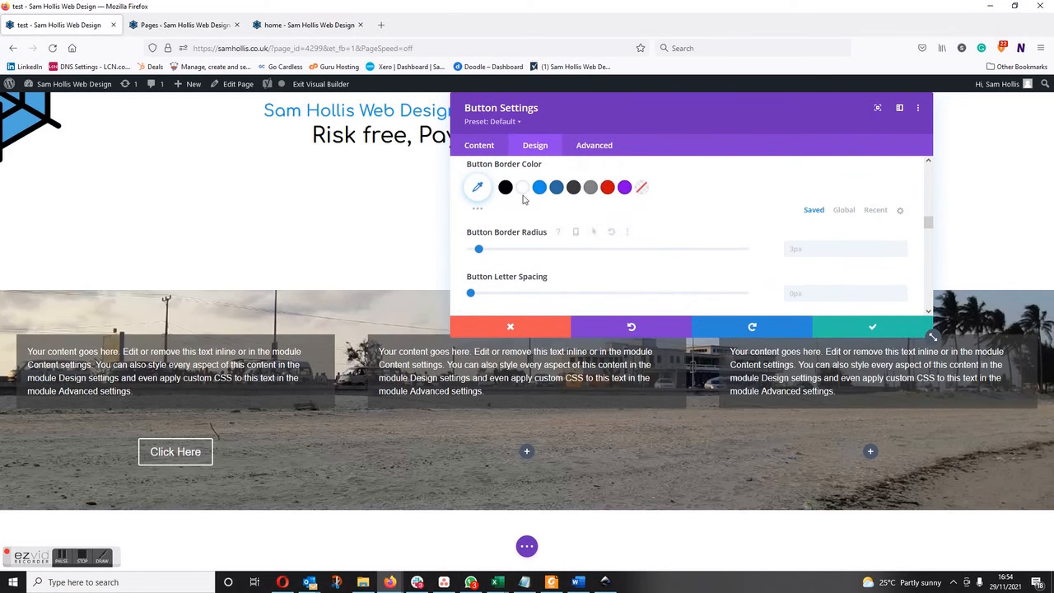
pyautogui.click(524, 187)
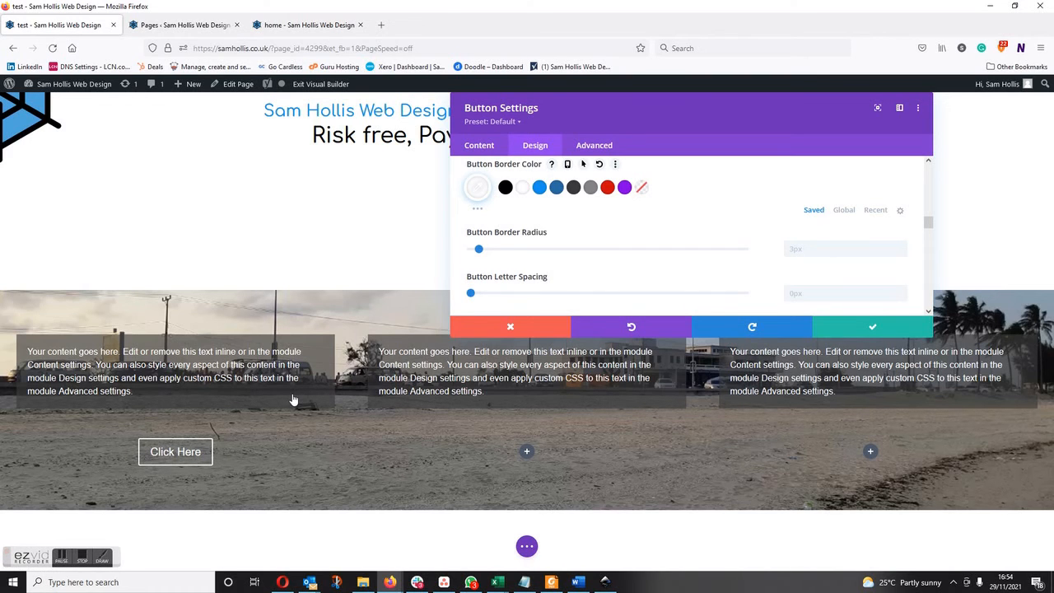
pyautogui.click(862, 332)
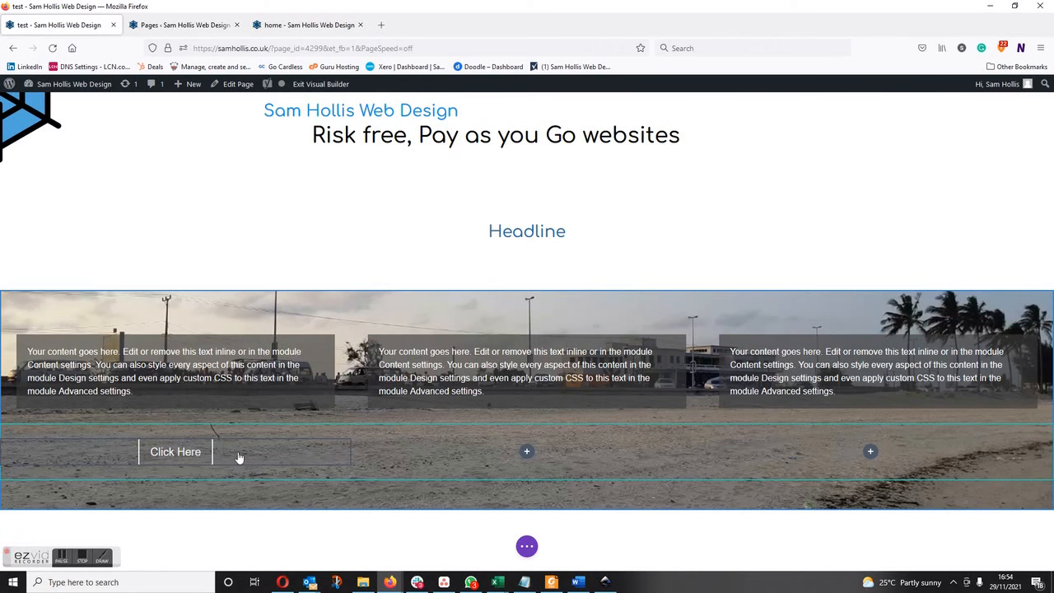
# Duplicate the styled button twice and move one copy into the second column and the other into the third column.
pyautogui.click(163, 443)
pyautogui.click(163, 444)
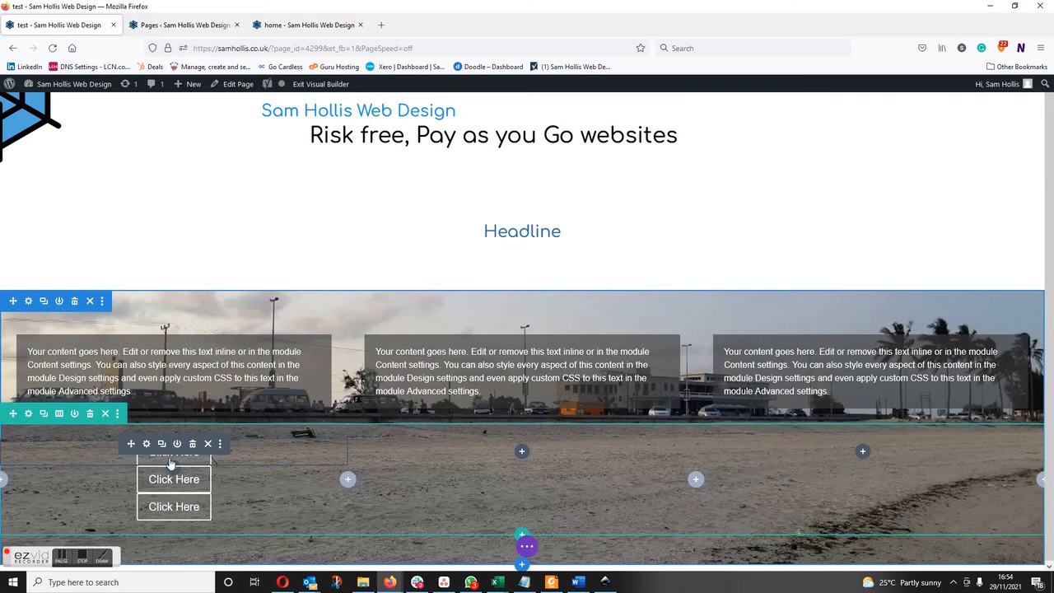
pyautogui.moveTo(135, 447); pyautogui.dragTo(523, 460)
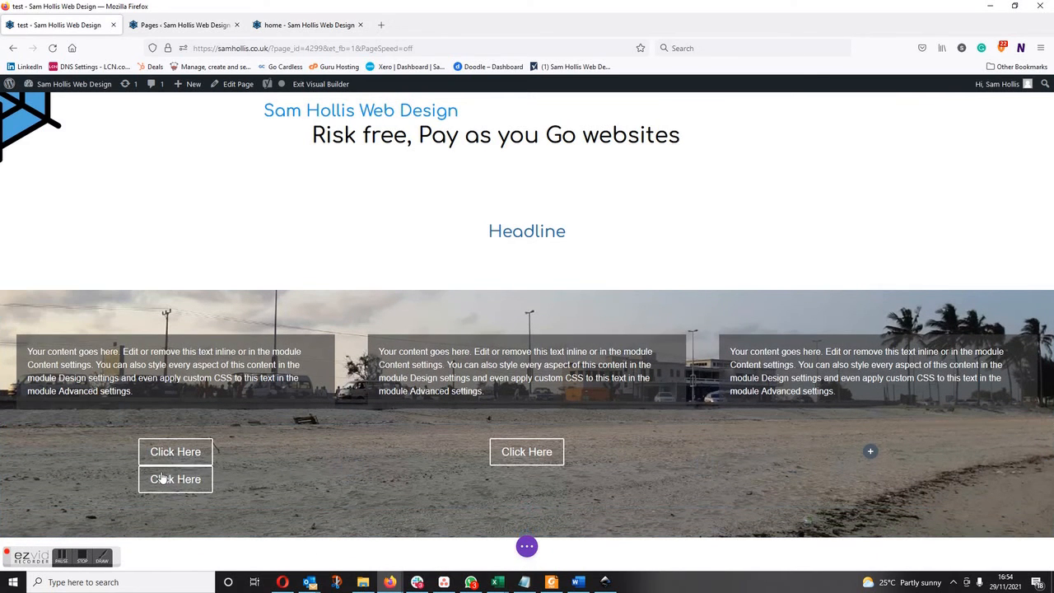
pyautogui.moveTo(138, 470)
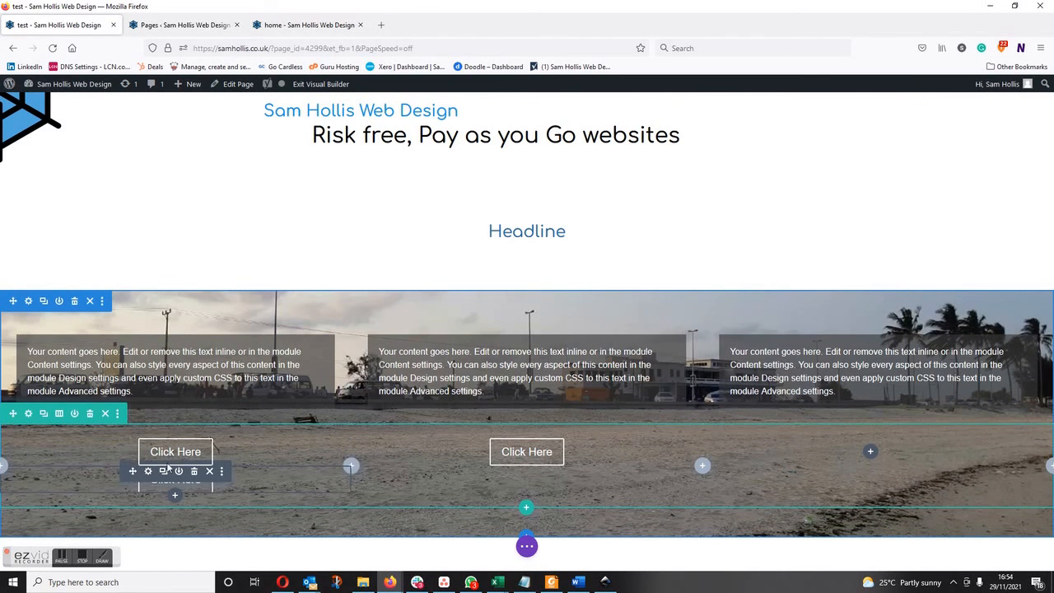
pyautogui.click(194, 470)
pyautogui.moveTo(867, 460); pyautogui.dragTo(867, 459)
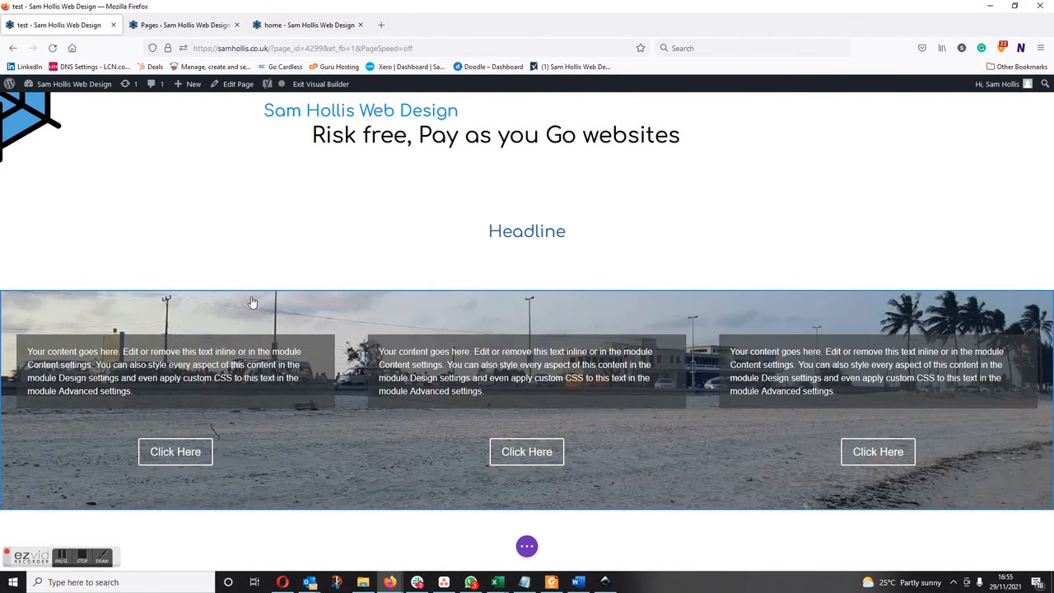
# Open the spacing options in the background-image section's design settings.
pyautogui.click(28, 302)
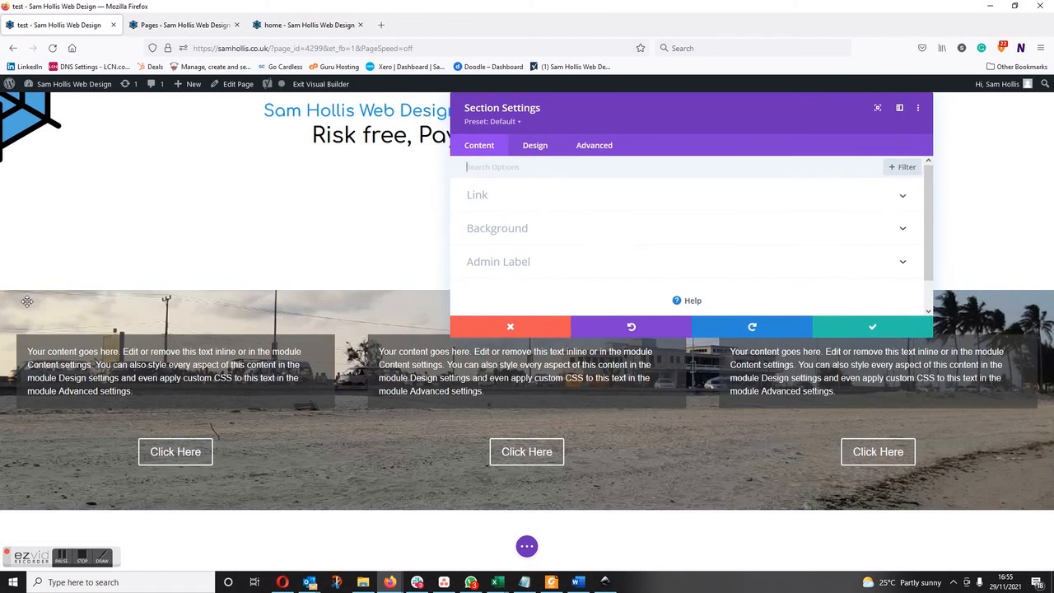
pyautogui.click(535, 146)
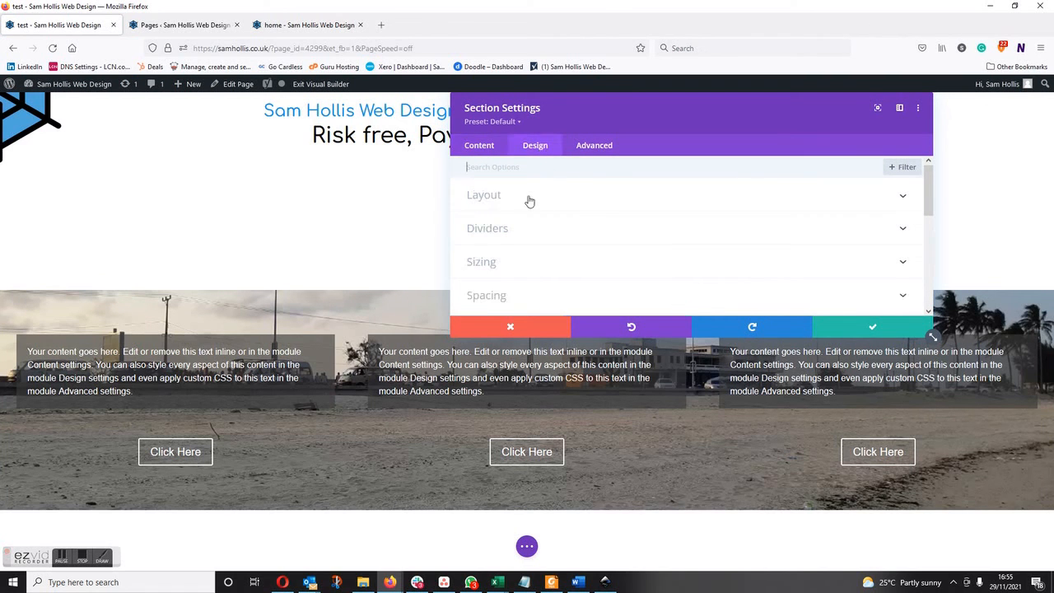
pyautogui.click(513, 294)
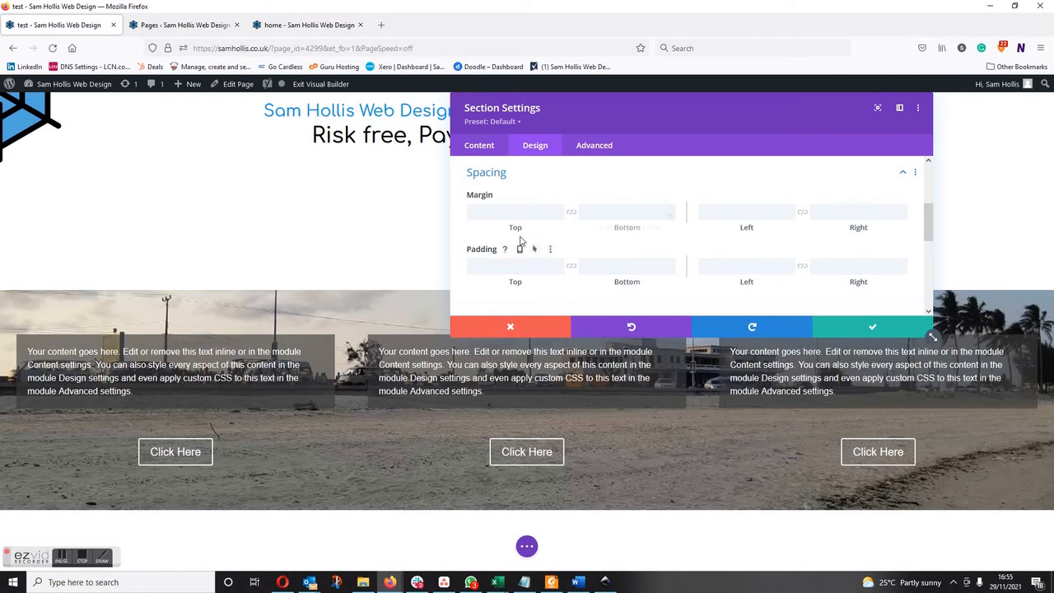
pyautogui.click(496, 212)
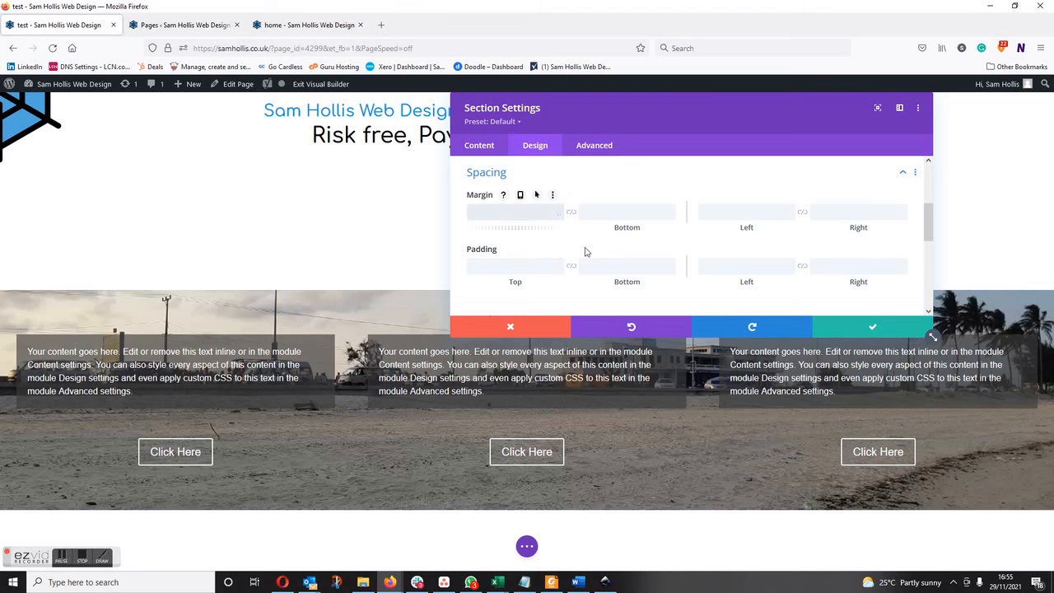
pyautogui.write('100')
pyautogui.click(623, 216)
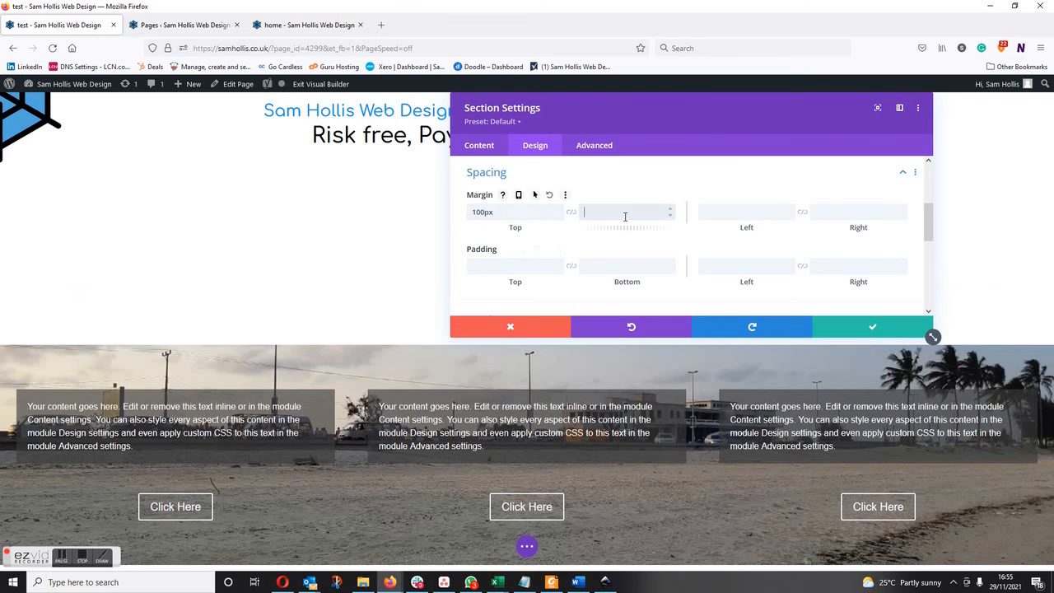
pyautogui.click(514, 213)
pyautogui.moveTo(513, 213); pyautogui.dragTo(432, 209)
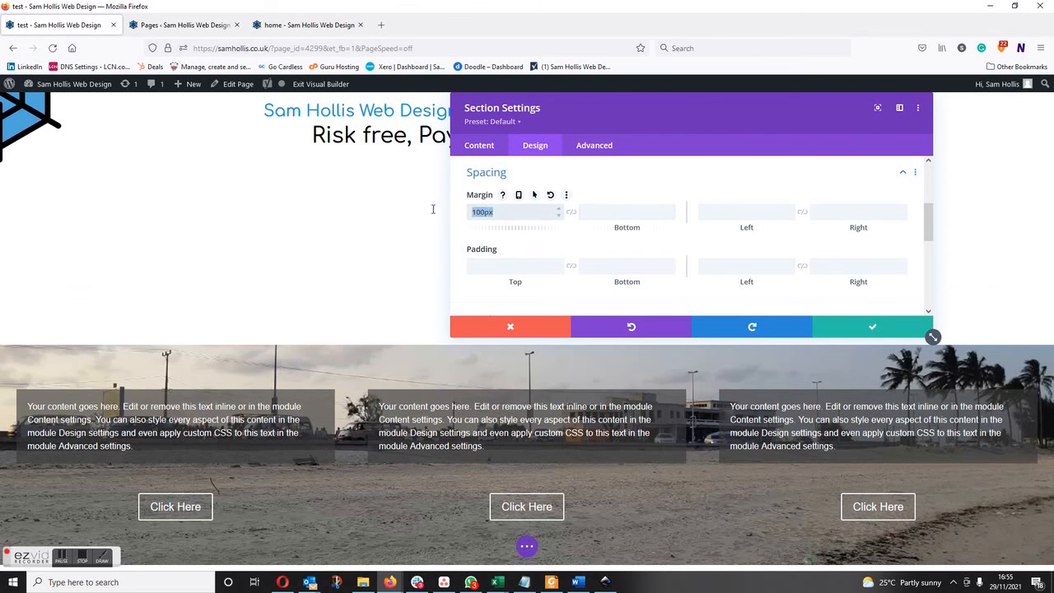
pyautogui.press('BackSpace')
# Set the section's top padding to 100px and its bottom padding to 200px.
pyautogui.click(488, 267)
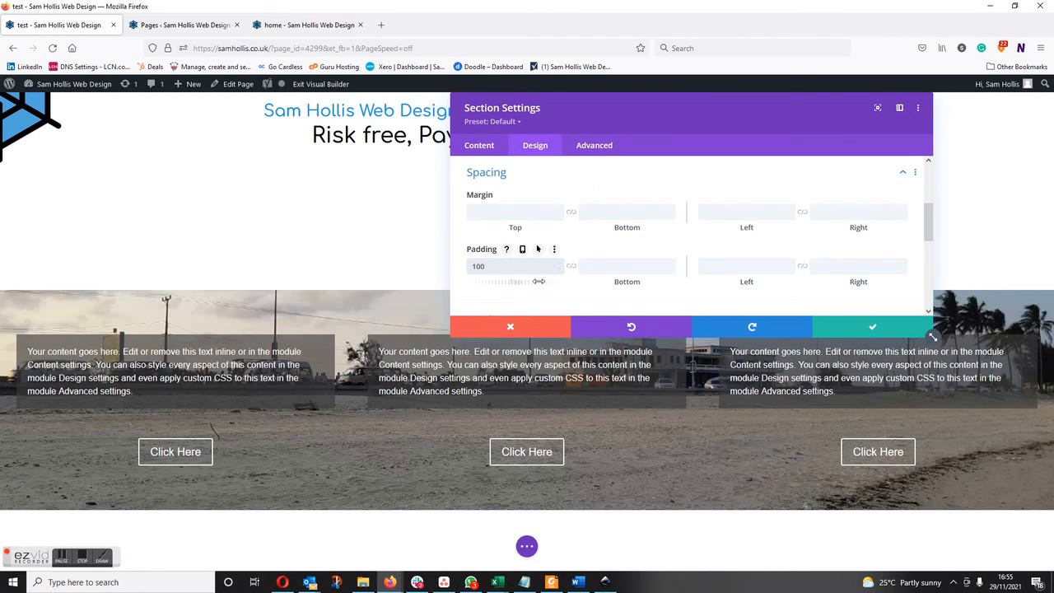
pyautogui.click(621, 264)
pyautogui.write('200')
pyautogui.press('Tab')
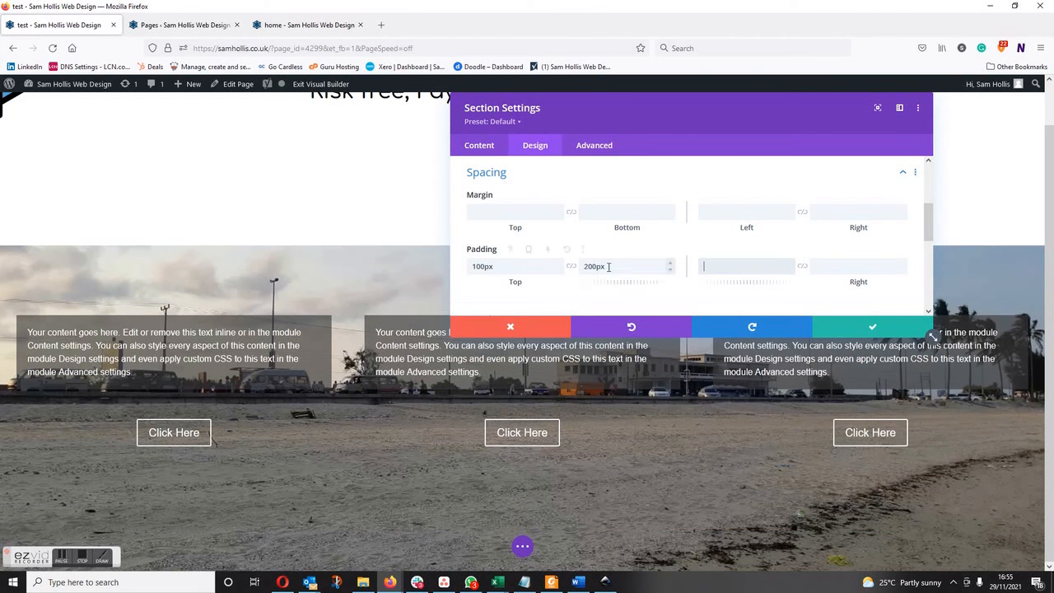
# Try a bottom padding of 150px on the section and set it back to 200px.
pyautogui.hotkey('shift', 'Tab')
pyautogui.write('150')
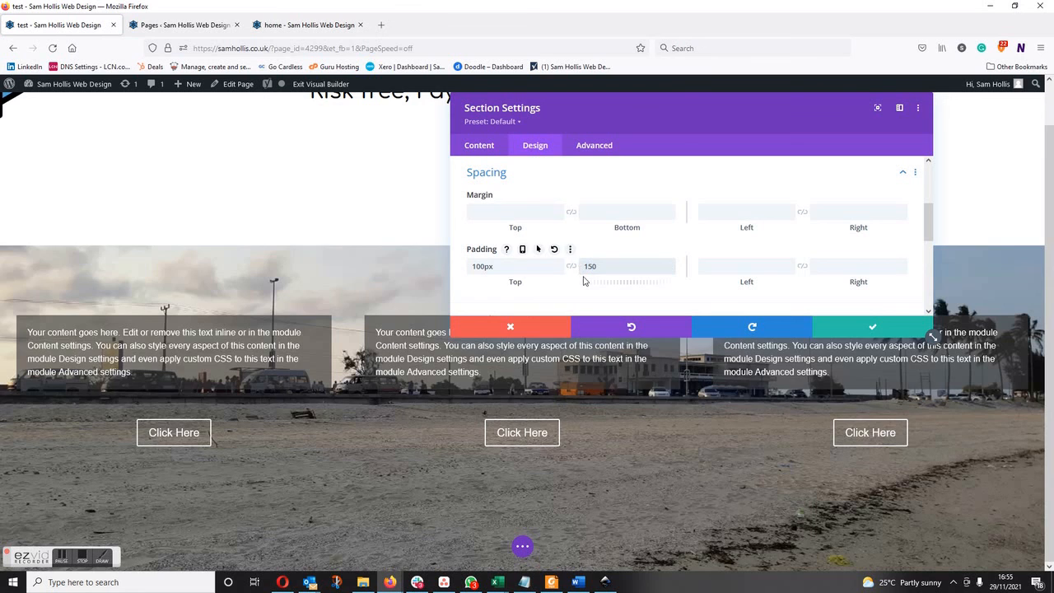
pyautogui.hotkey('shift', 'Tab')
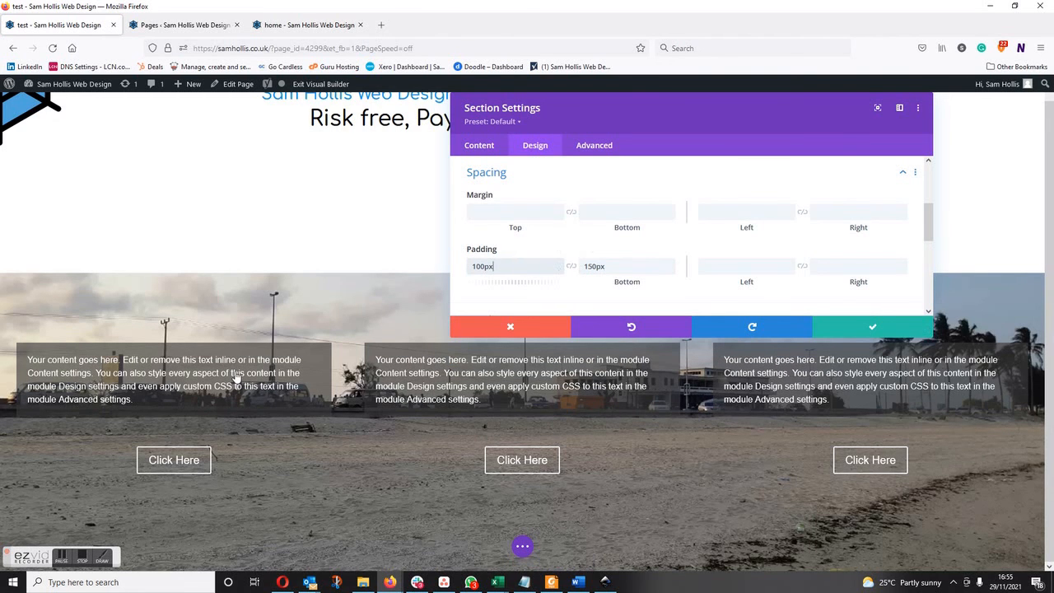
pyautogui.press('Tab')
pyautogui.write('200')
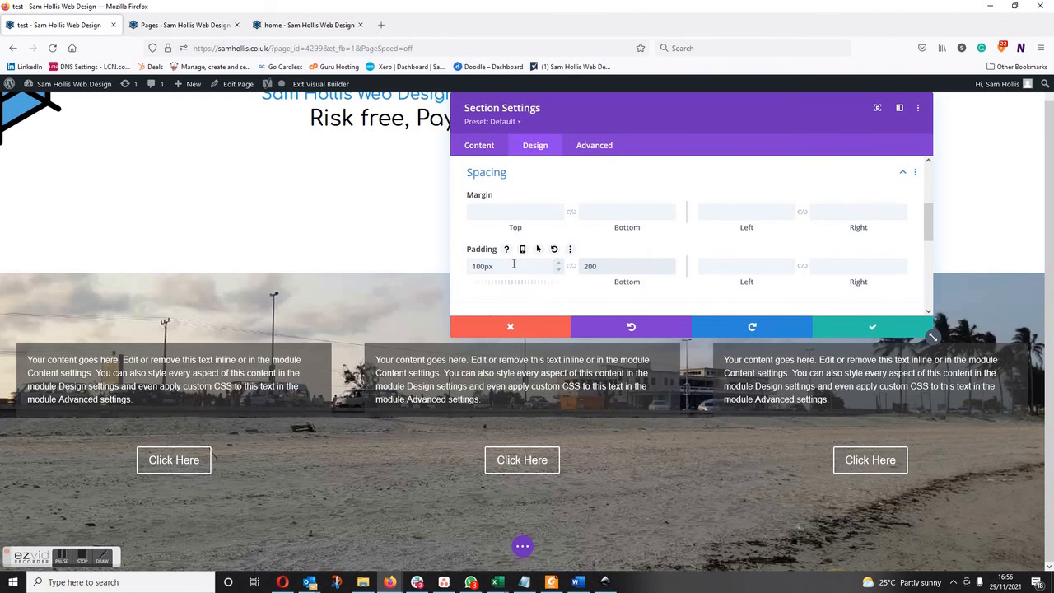
pyautogui.click(513, 263)
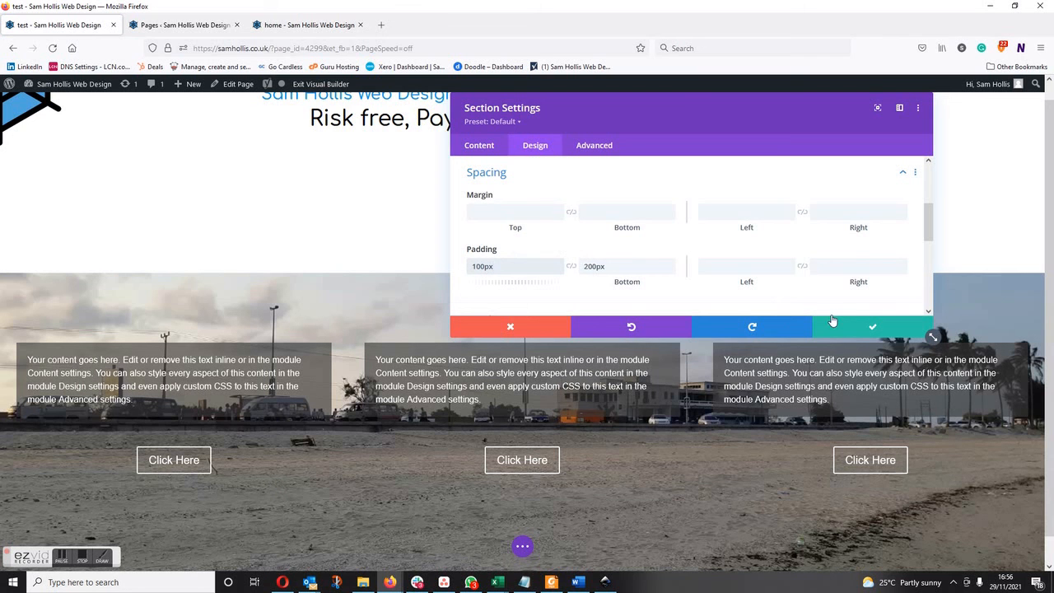
# Save the section settings and save the page as a draft.
pyautogui.click(857, 327)
pyautogui.scroll(-1, 484, 318)
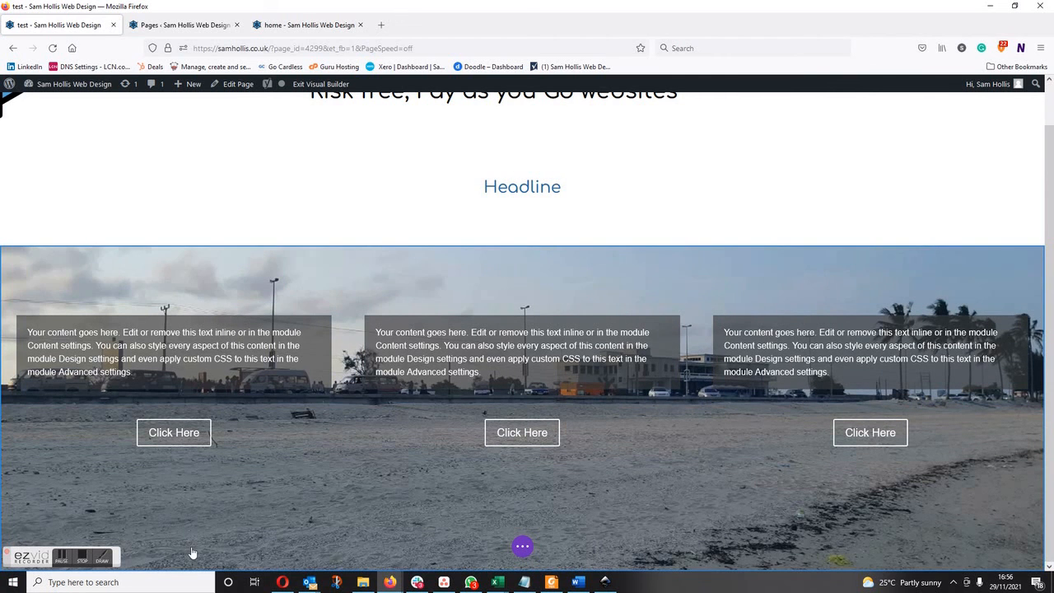
pyautogui.click(522, 547)
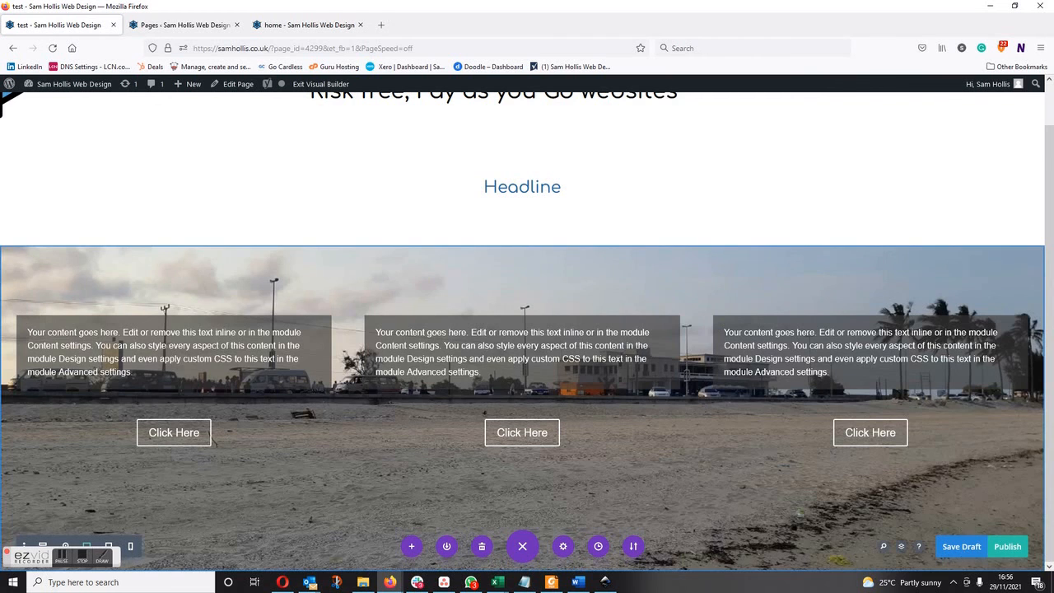
pyautogui.click(961, 547)
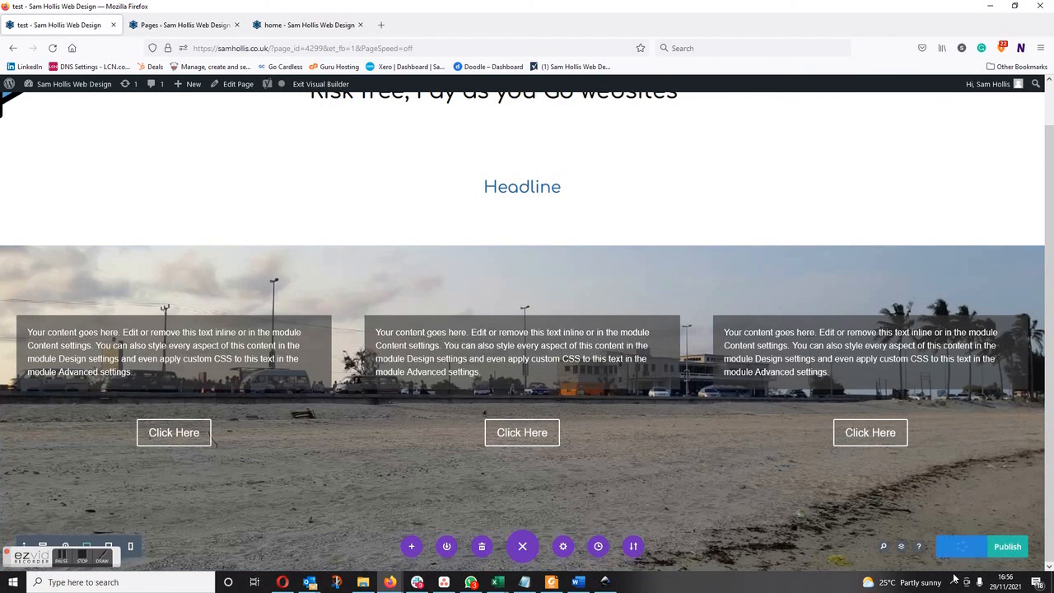
pyautogui.moveTo(941, 582)
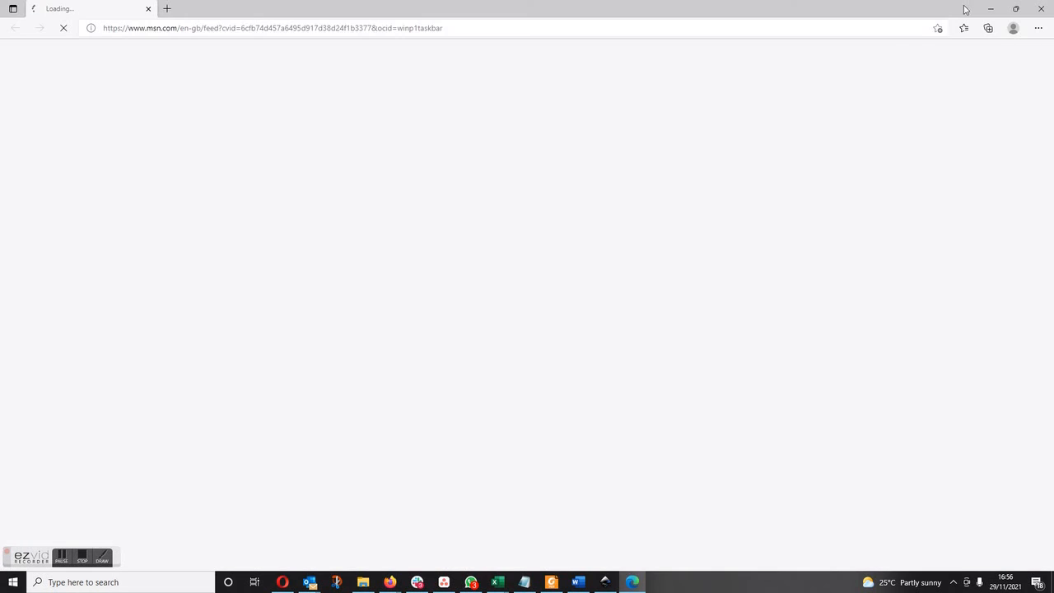
pyautogui.click(991, 8)
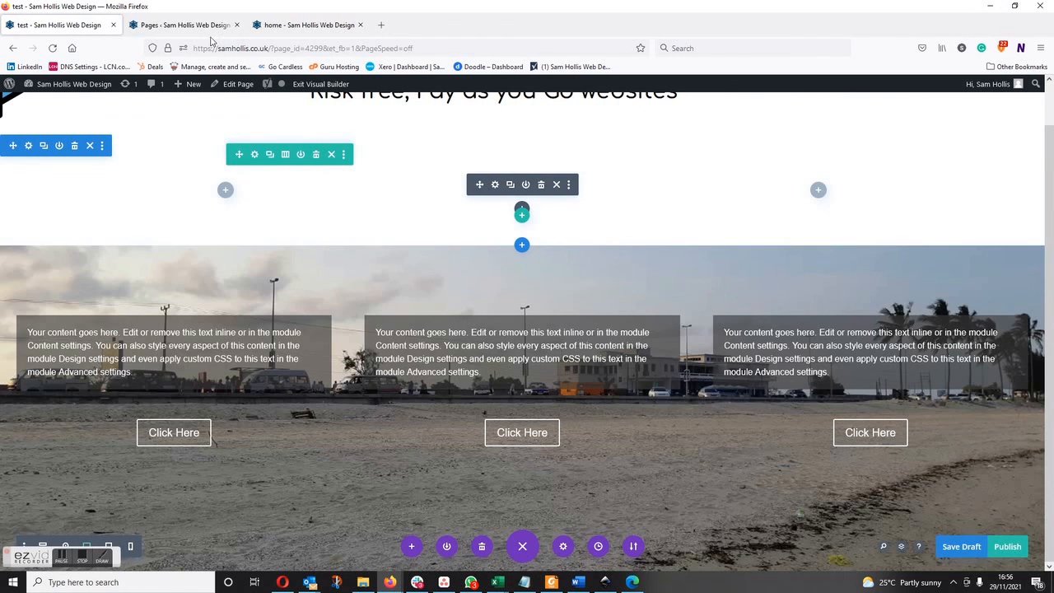
# Preview the draft test page from the WordPress Pages list in a new tab and examine the three-column section and its buttons.
pyautogui.click(185, 26)
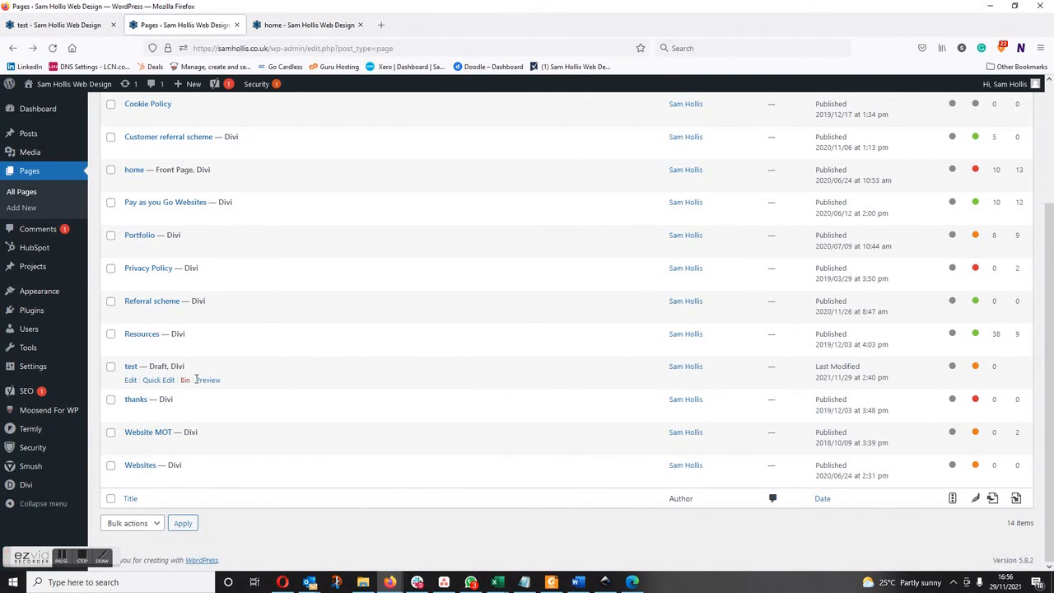
pyautogui.rightClick(200, 380)
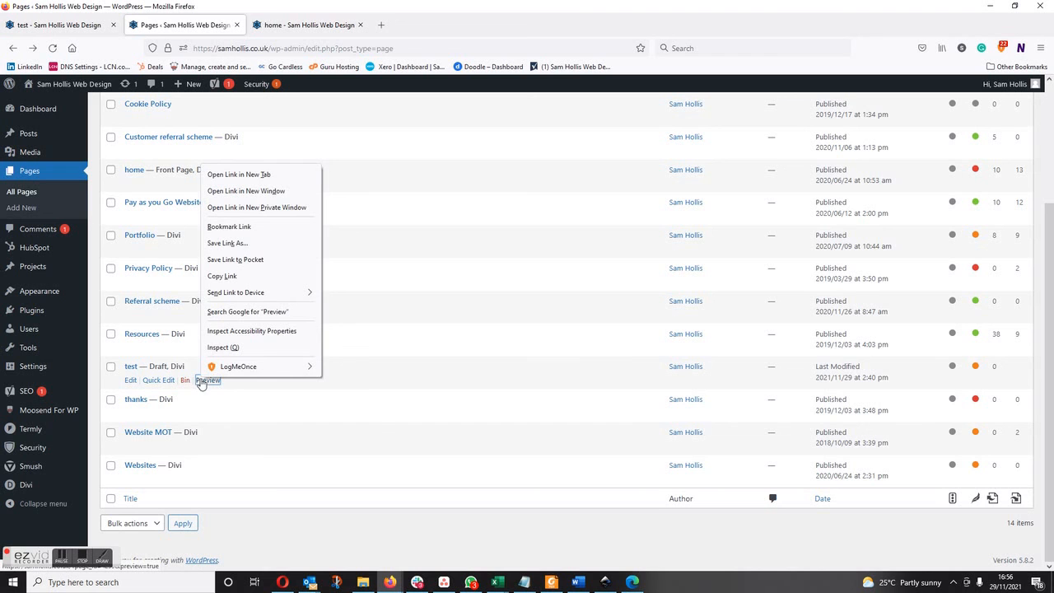
pyautogui.click(241, 174)
pyautogui.click(297, 26)
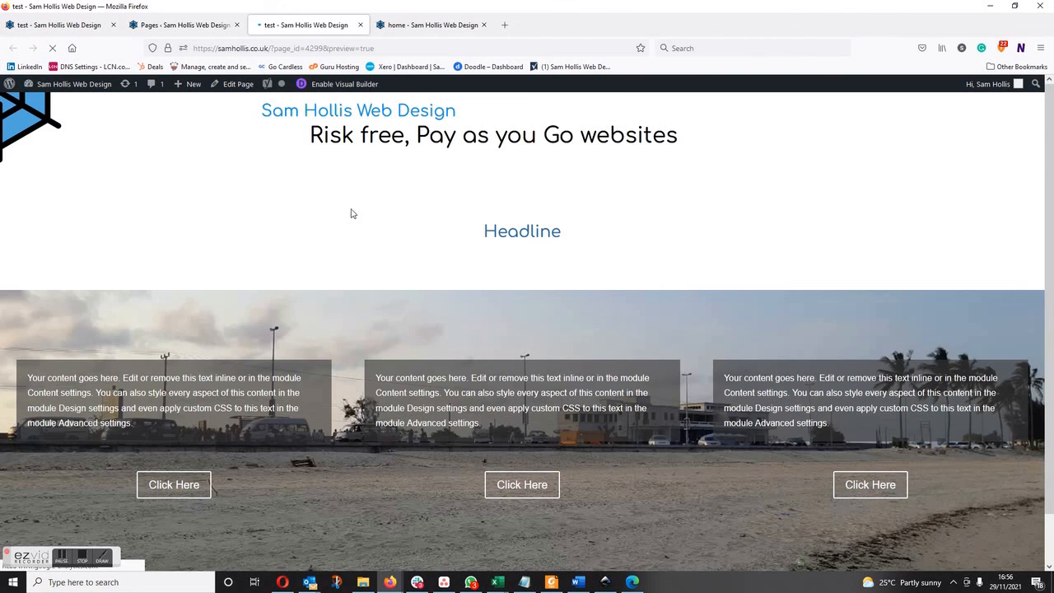
pyautogui.scroll(-1, 462, 303)
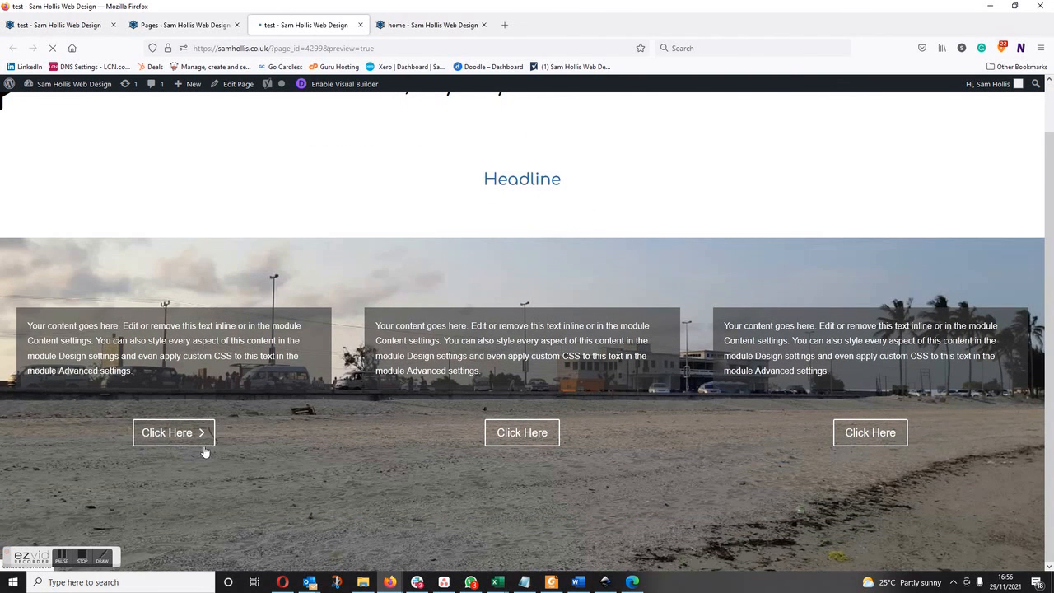
pyautogui.scroll(1, 657, 436)
pyautogui.scroll(-1, 658, 437)
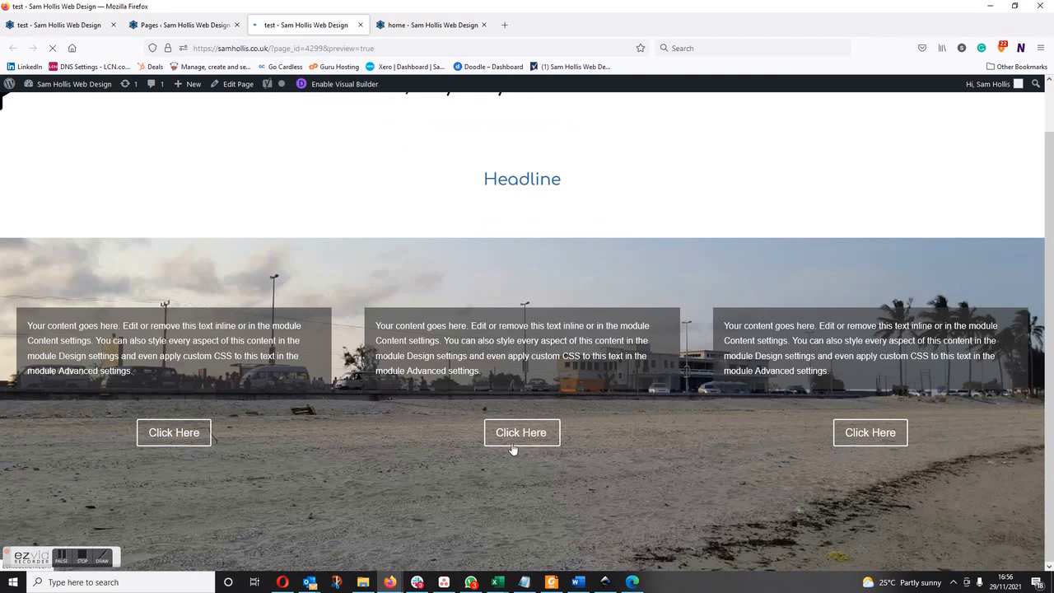